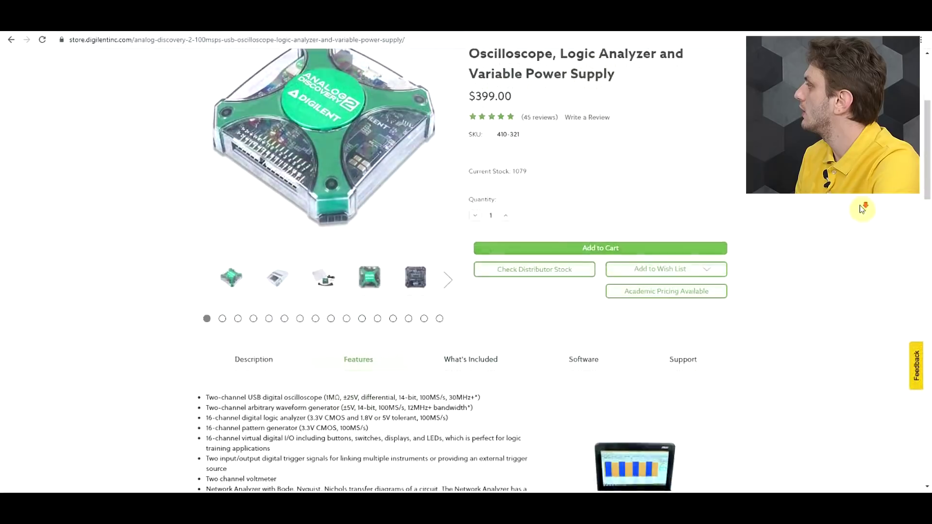
Highlight the oscilloscope, waveform generator, and logic analyzer/pattern generator bullets in the Features list.
scroll(356, 310, "down", 3)
left_click_drag(206, 300, 300, 300)
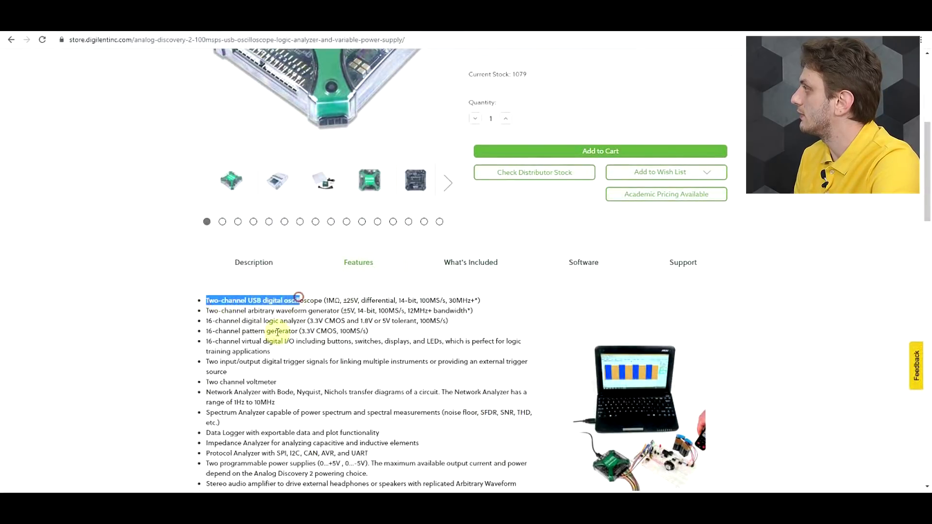
left_click_drag(221, 311, 308, 311)
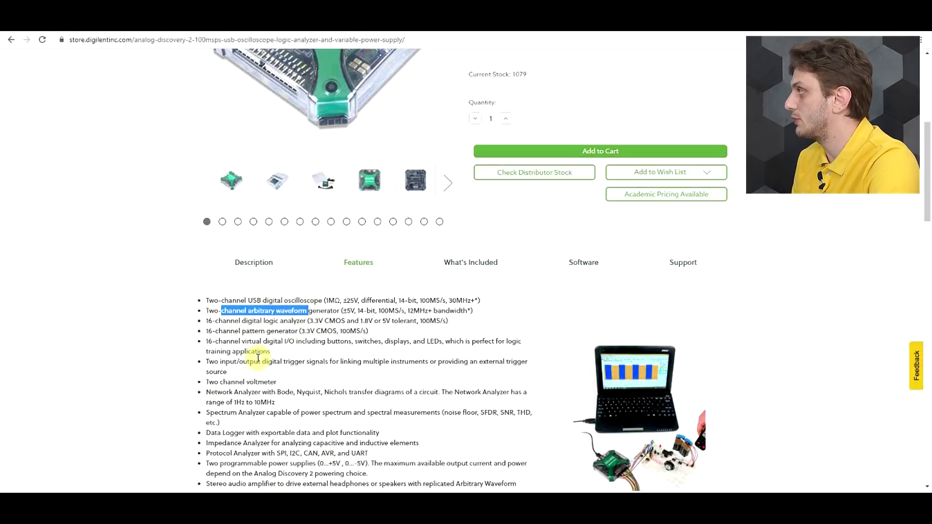
left_click_drag(216, 320, 256, 341)
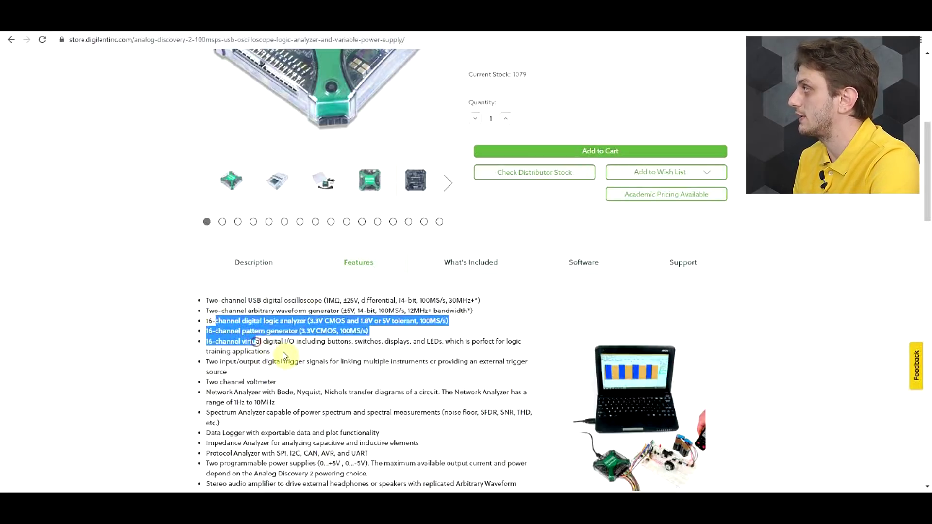
scroll(133, 319, "down", 1)
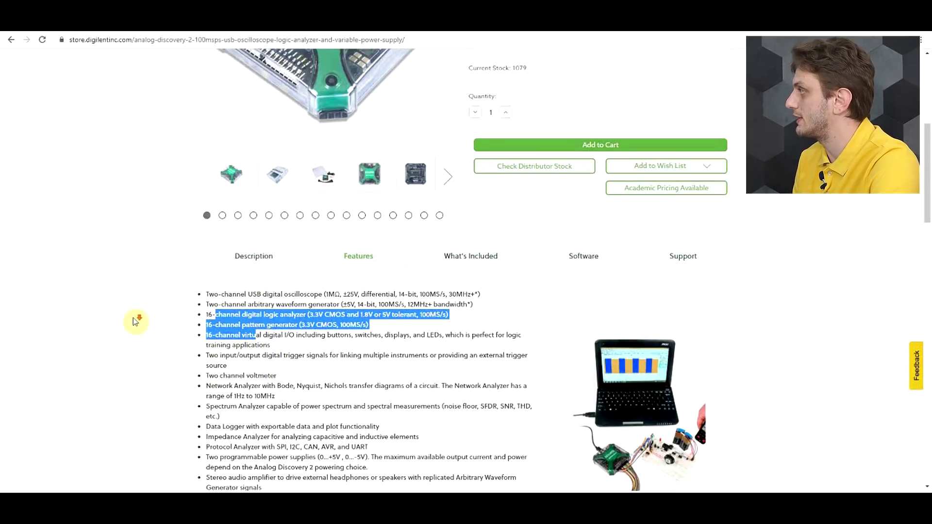
scroll(291, 384, "down", 1)
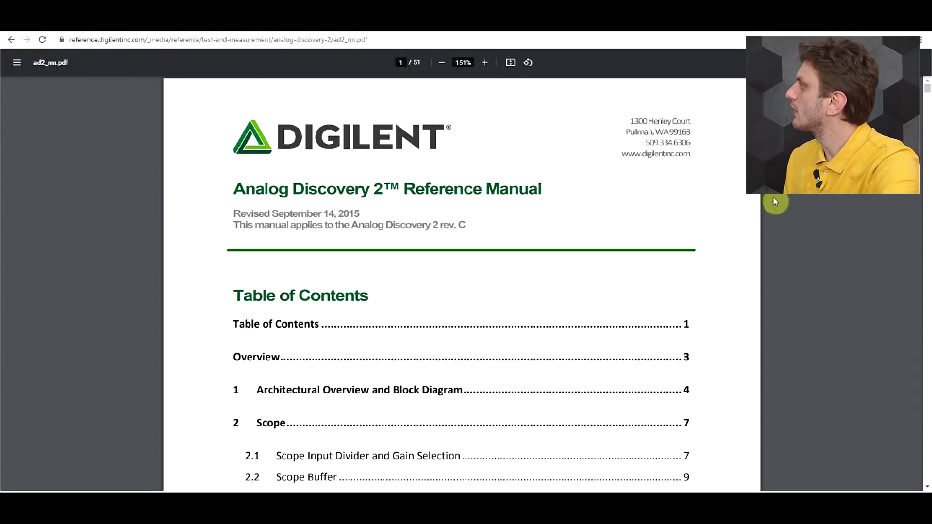
Highlight the manual title, then scroll through pages 6, 8 and 9 to Figure 6 on page 12.
left_click_drag(232, 190, 543, 191)
scroll(712, 265, "down", 6)
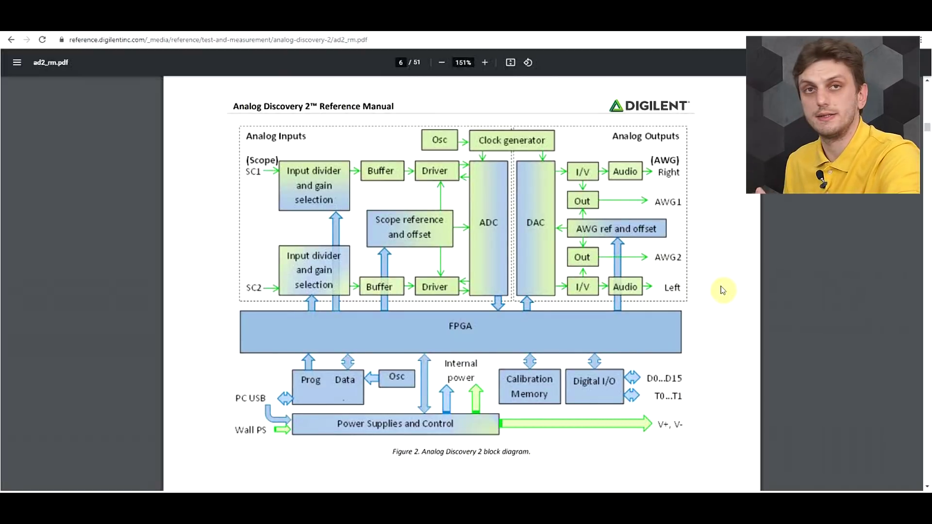
scroll(722, 290, "down", 20)
scroll(722, 288, "down", 3, "ctrl")
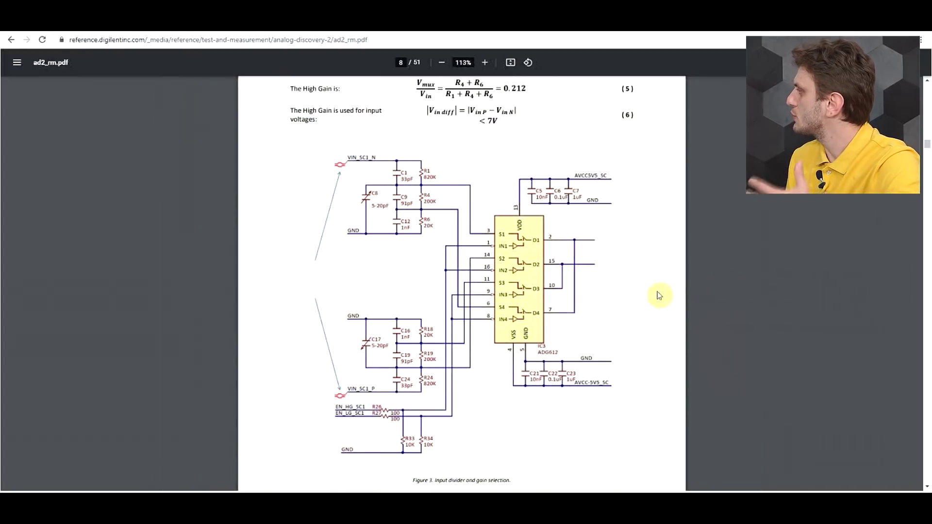
scroll(663, 294, "up", 3)
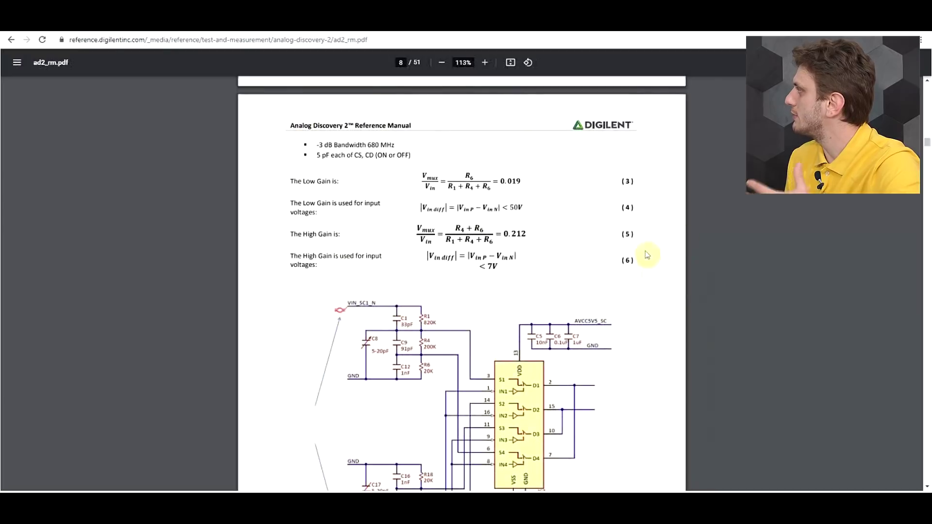
scroll(582, 278, "down", 1)
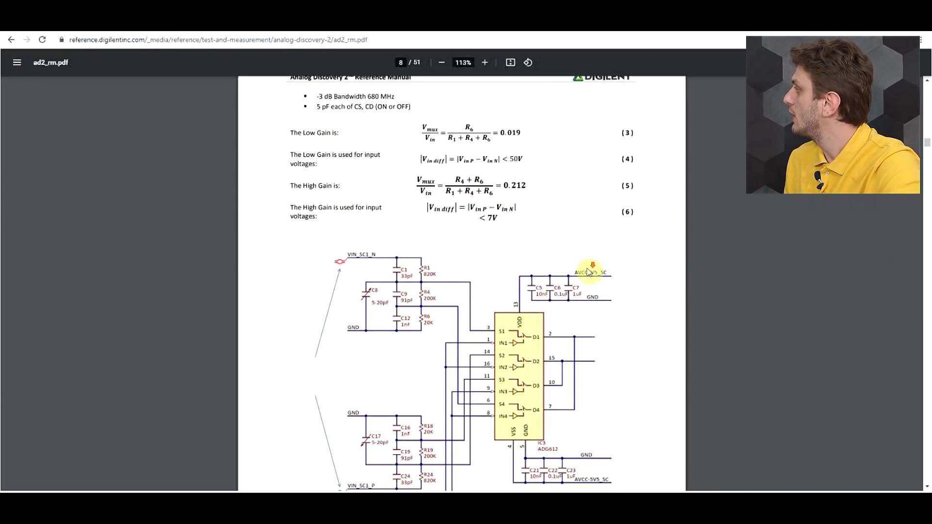
scroll(589, 271, "down", 2)
scroll(477, 258, "down", 10)
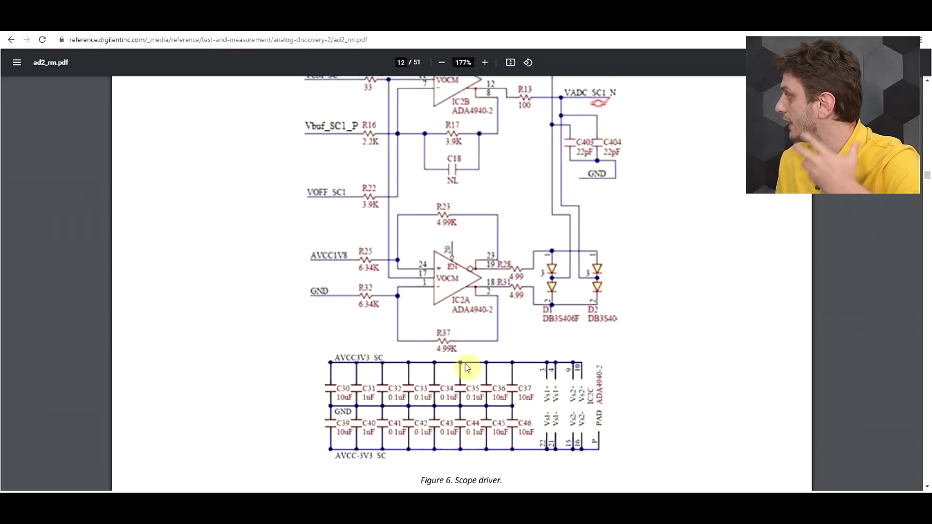
Scroll the PDF back up toward Figure 3 on page 8.
scroll(661, 343, "up", 1)
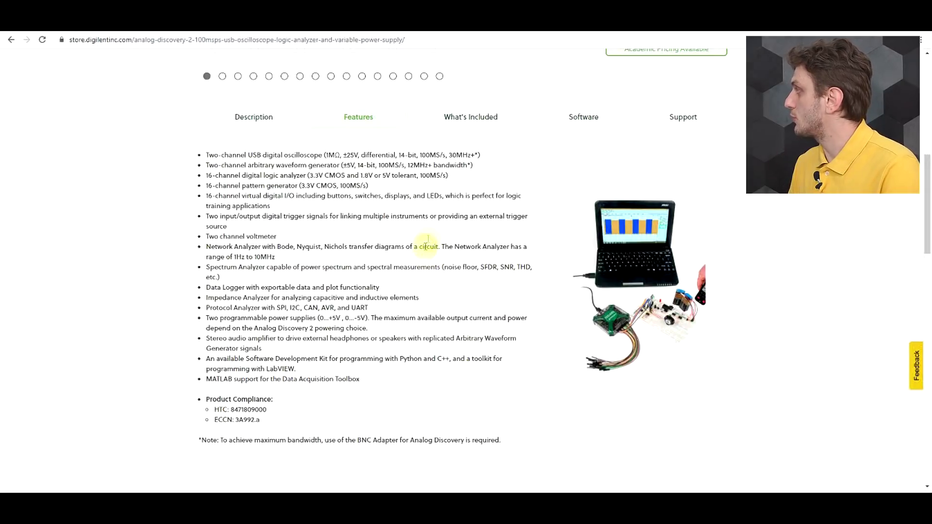
double_click(441, 154)
left_click(450, 160)
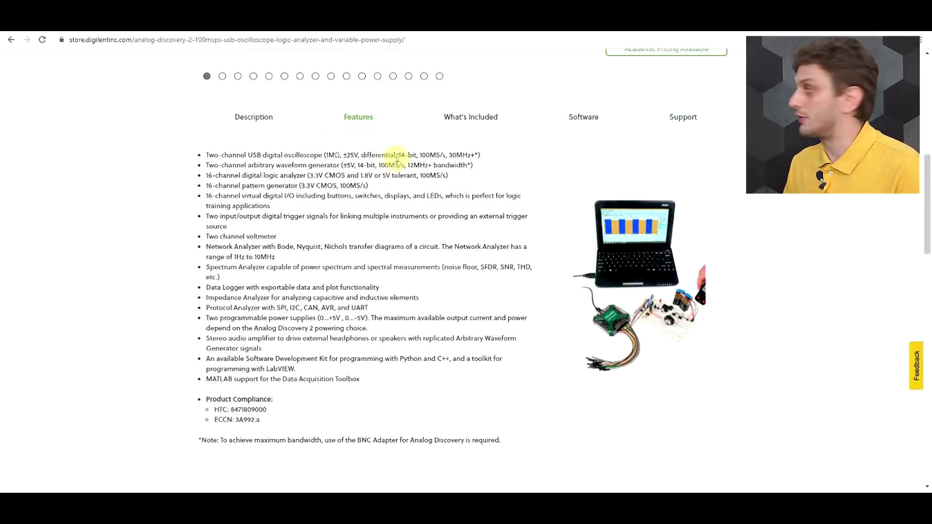
left_click_drag(399, 154, 416, 155)
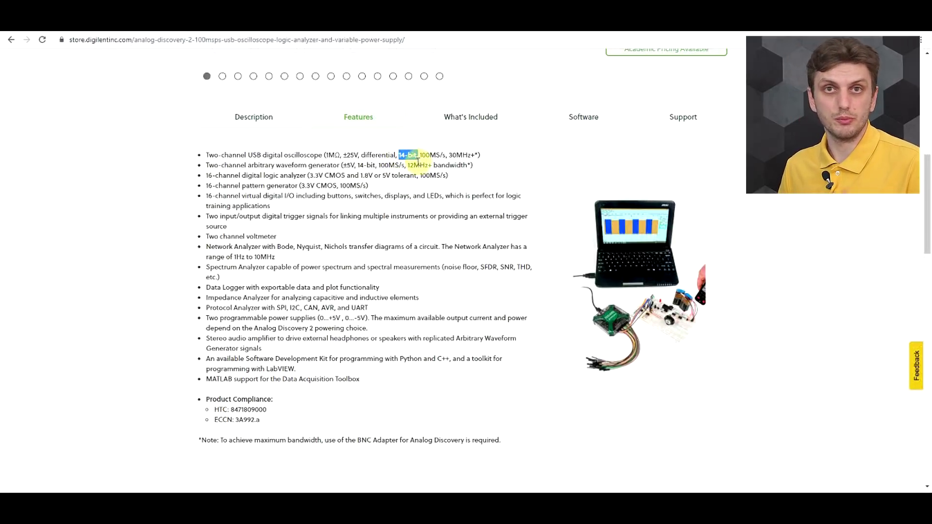
left_click(451, 183)
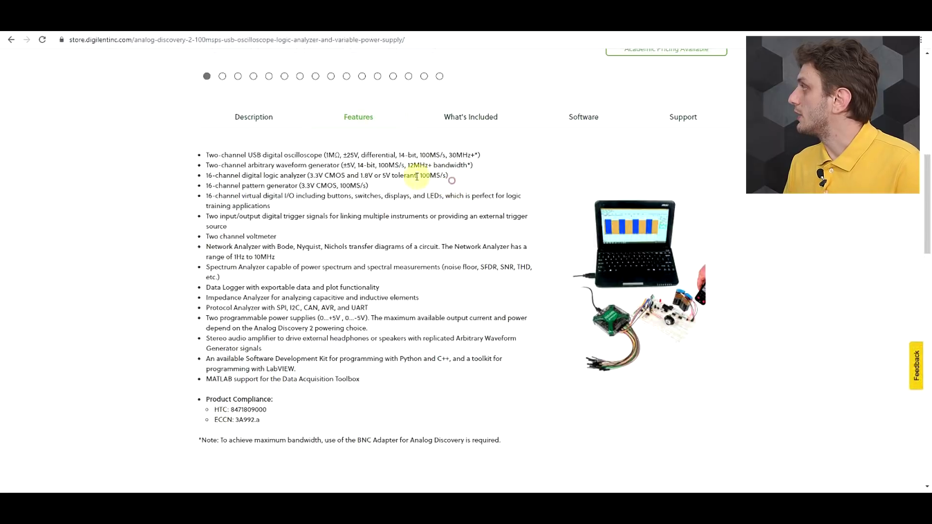
left_click_drag(404, 167, 378, 165)
left_click(426, 169)
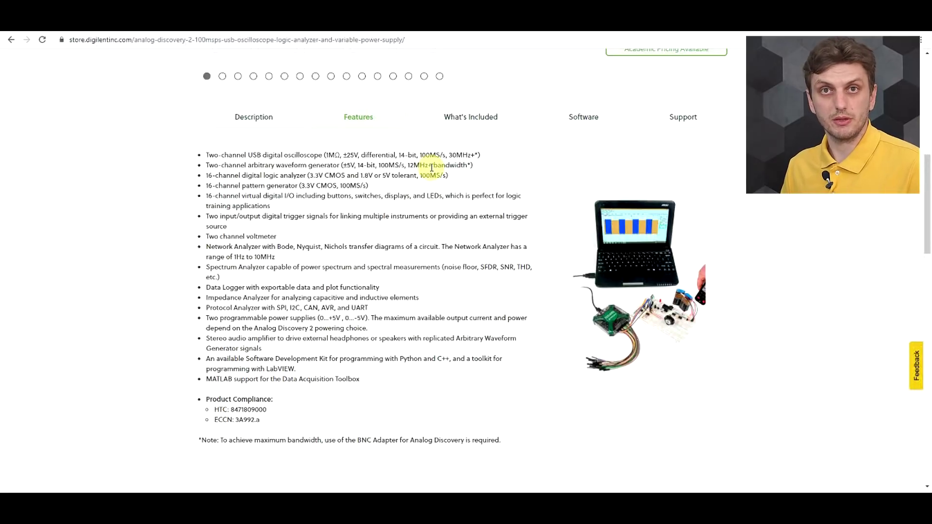
left_click_drag(237, 175, 406, 196)
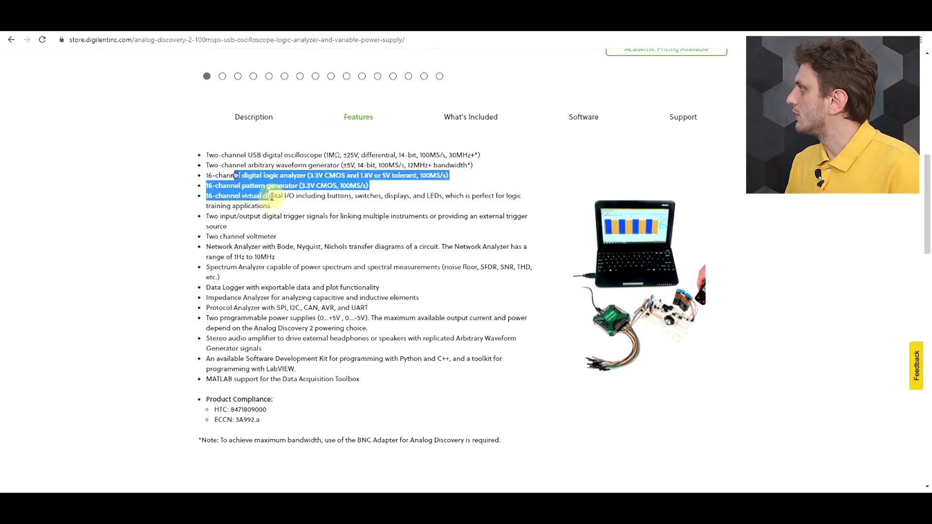
left_click(402, 212)
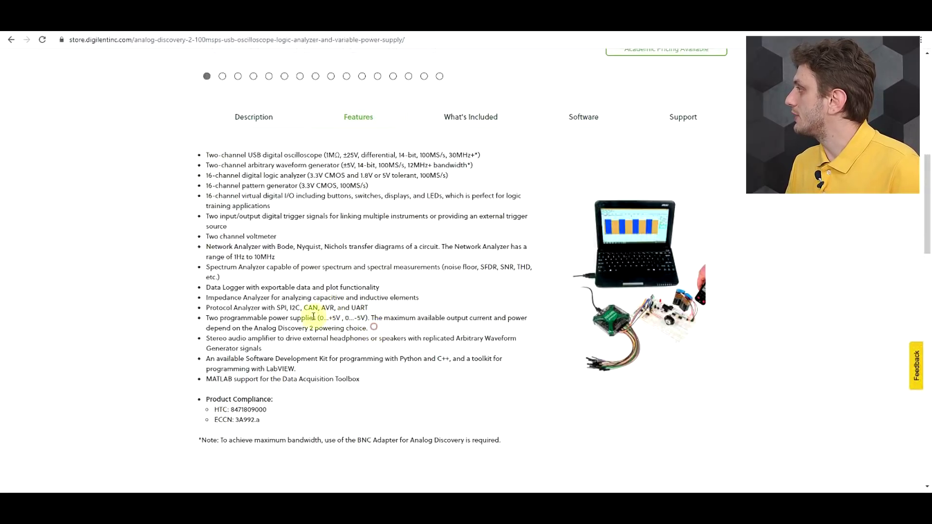
left_click_drag(265, 318, 374, 327)
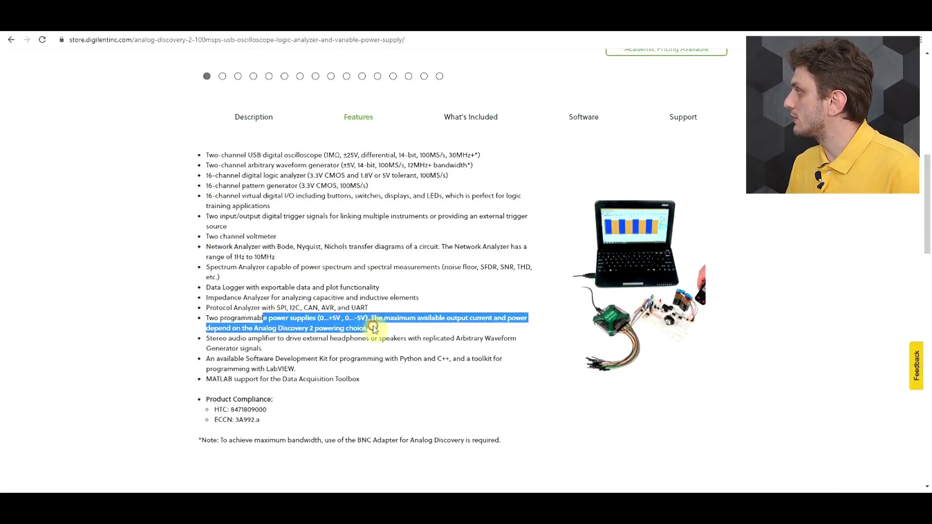
left_click(369, 319)
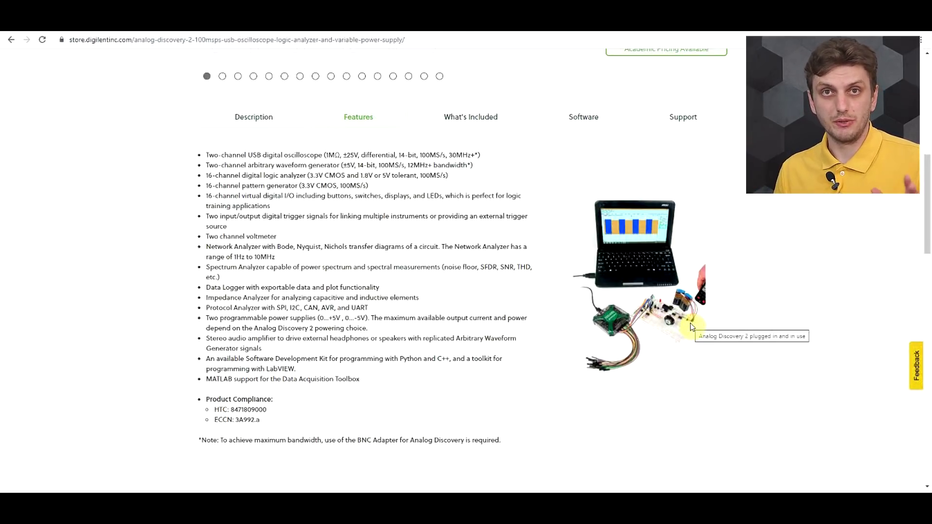
Scroll back to the top of the Analog Discovery 2 store page.
scroll(803, 389, "up", 10)
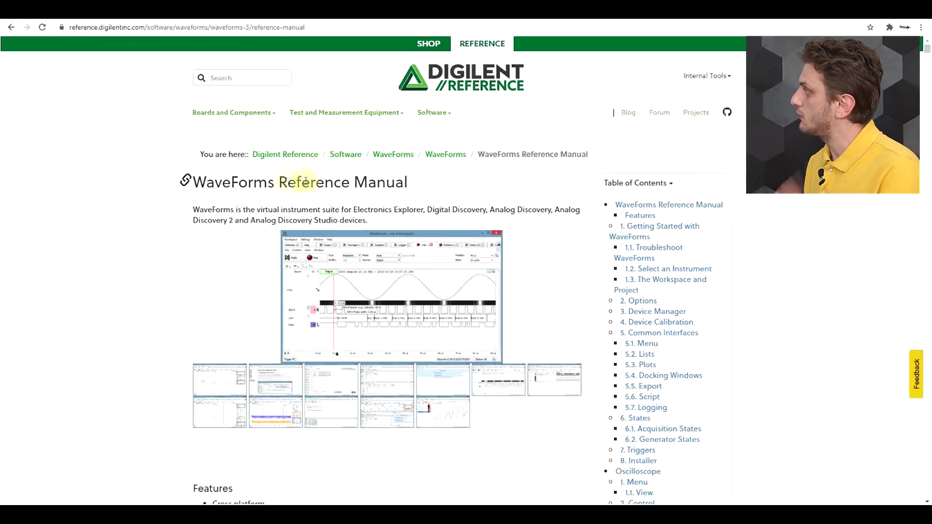
Scroll the WaveForms Reference Manual down to the Oscilloscope '2. Control' section.
left_click_drag(238, 182, 349, 182)
left_click(169, 256)
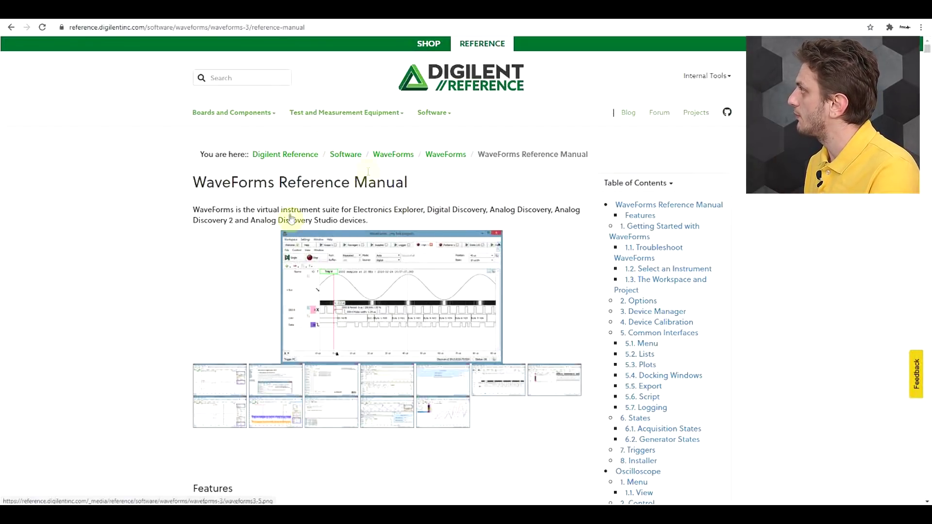
scroll(199, 256, "down", 3)
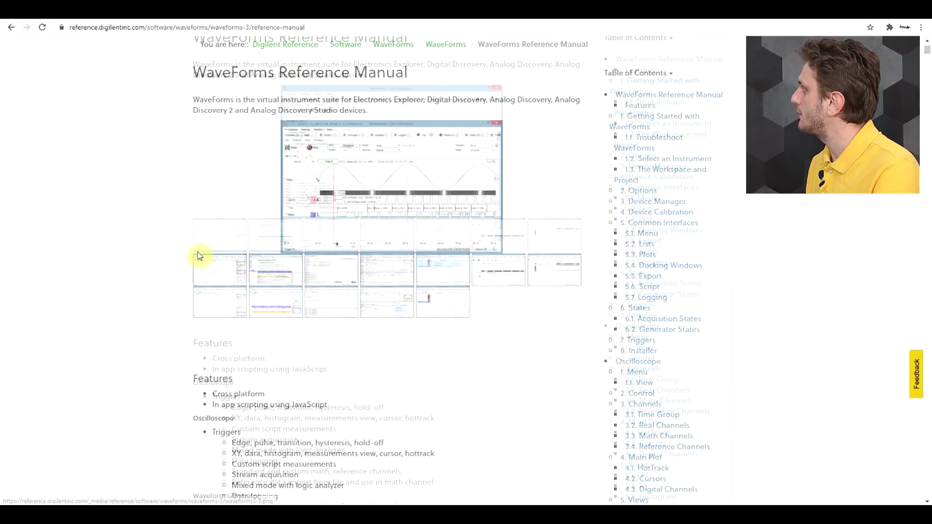
scroll(683, 227, "down", 3)
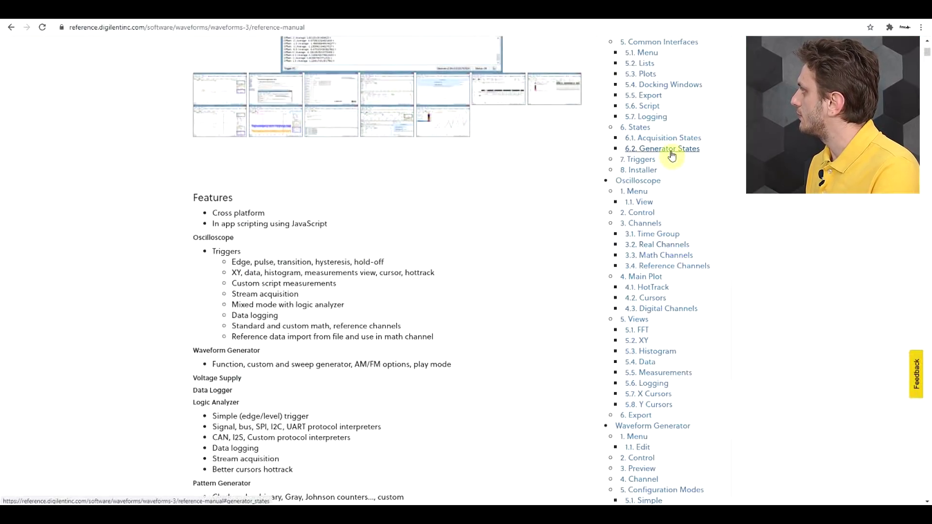
scroll(689, 228, "down", 2)
scroll(693, 230, "down", 15)
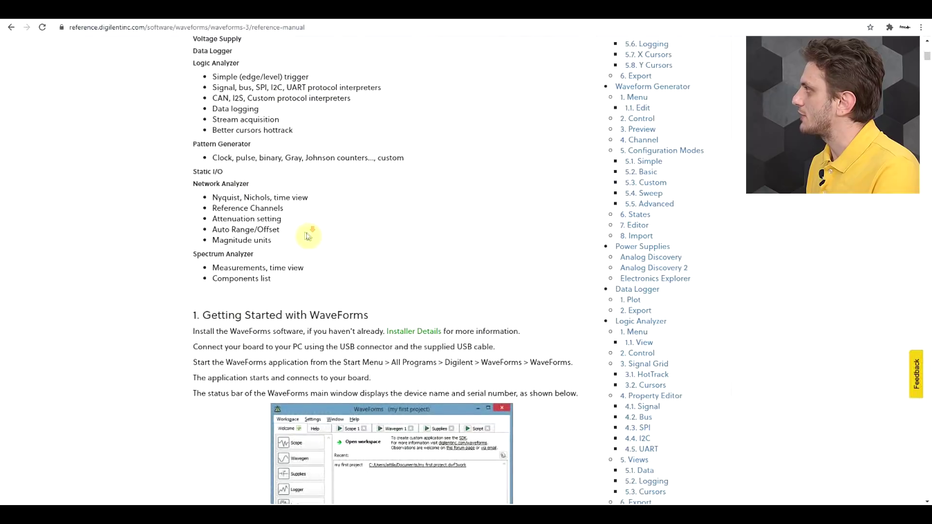
left_click_drag(927, 71, 927, 127)
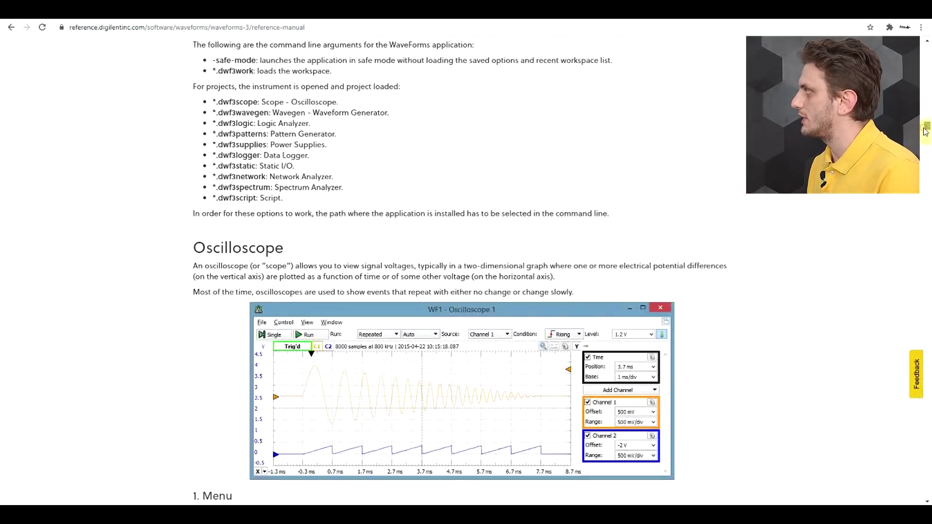
scroll(588, 212, "down", 10)
scroll(566, 222, "down", 2)
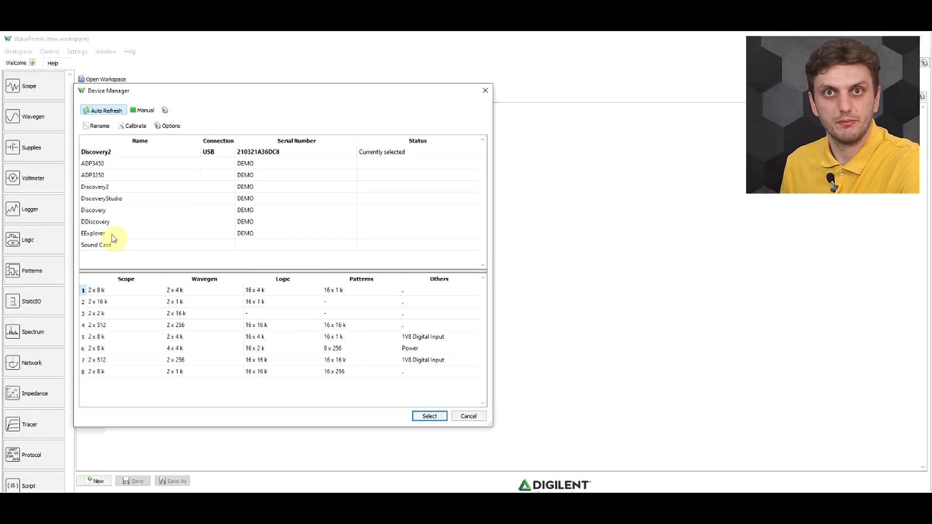
Select the USB-connected Discovery2 in Device Manager and confirm it as the active device.
left_click(125, 153)
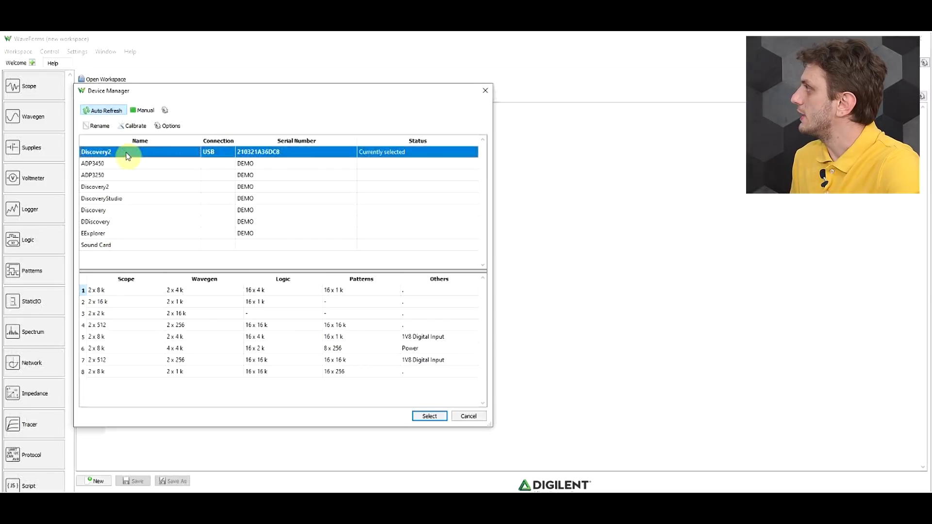
left_click(430, 416)
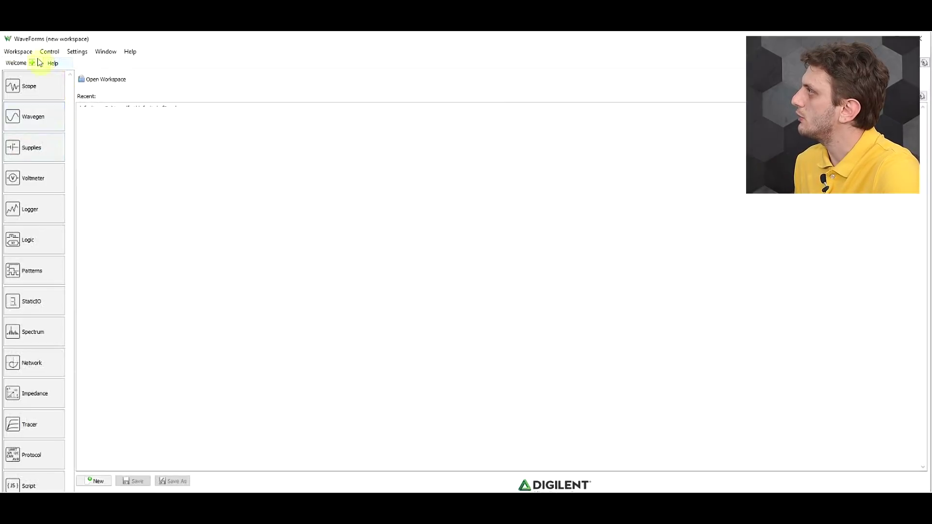
left_click(43, 89)
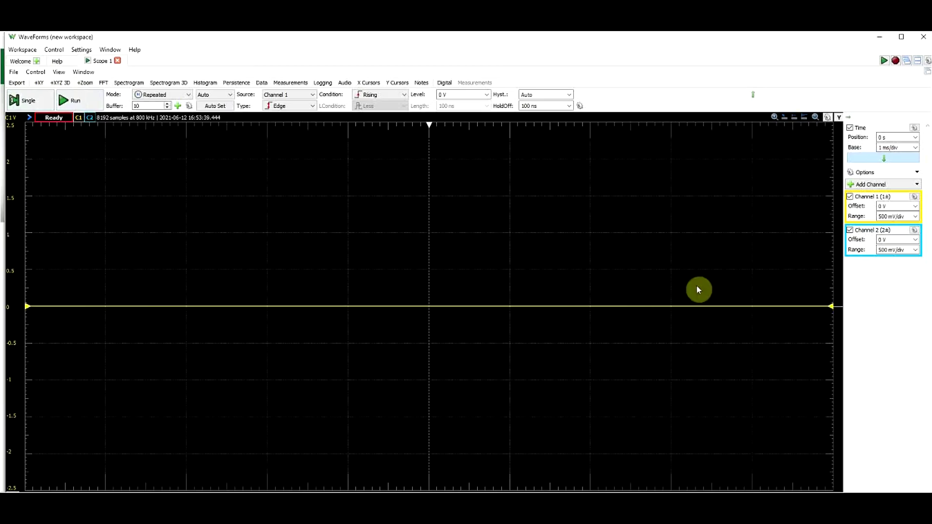
Run a Scope 1 acquisition with Channel 1 kept at 500 mV/div, stop it, and return to Welcome.
left_click(893, 206)
left_click(69, 100)
left_click(915, 216)
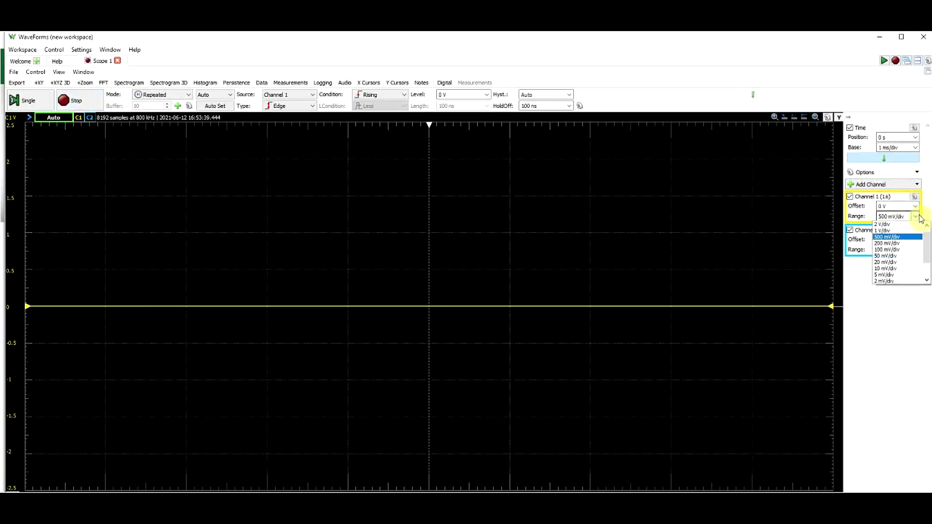
left_click(914, 216)
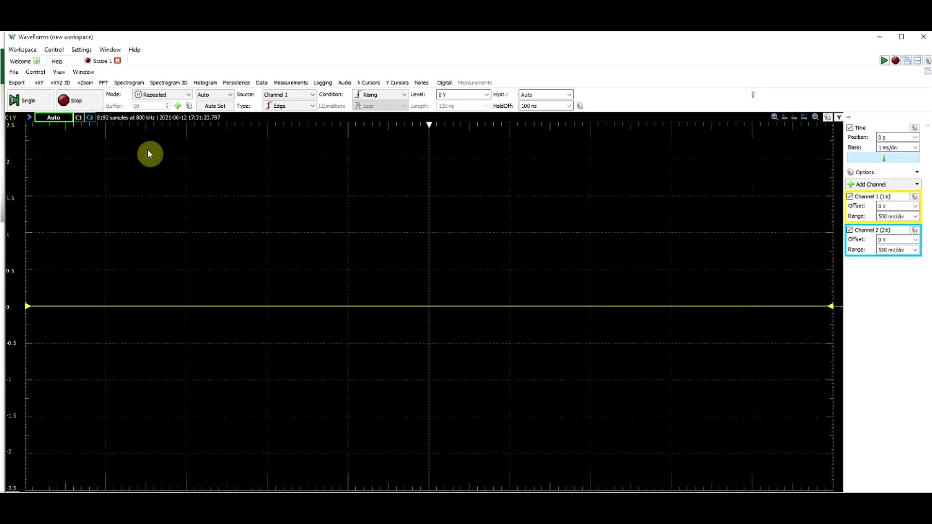
left_click(70, 101)
left_click(20, 61)
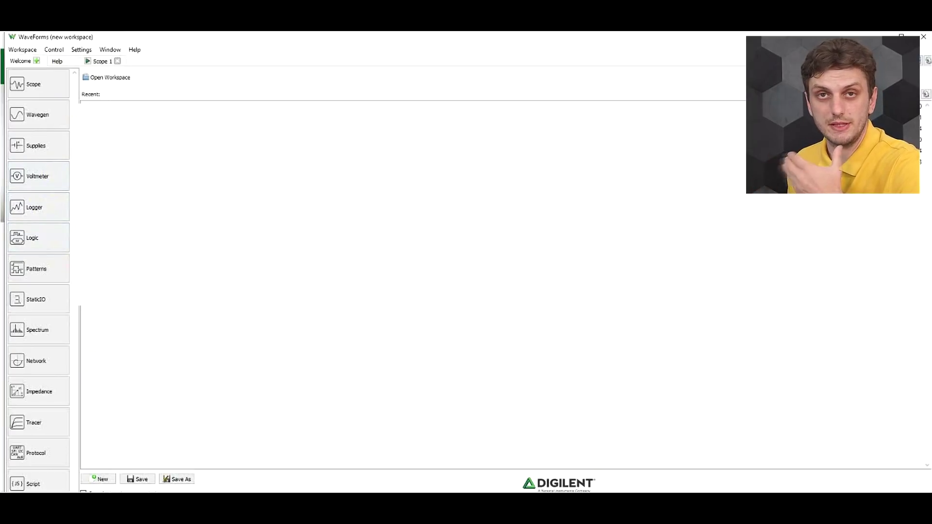
left_click(65, 188)
Run the Voltmeter to read channel 1 and 2 DC and RMS, then return to Welcome.
left_click(60, 86)
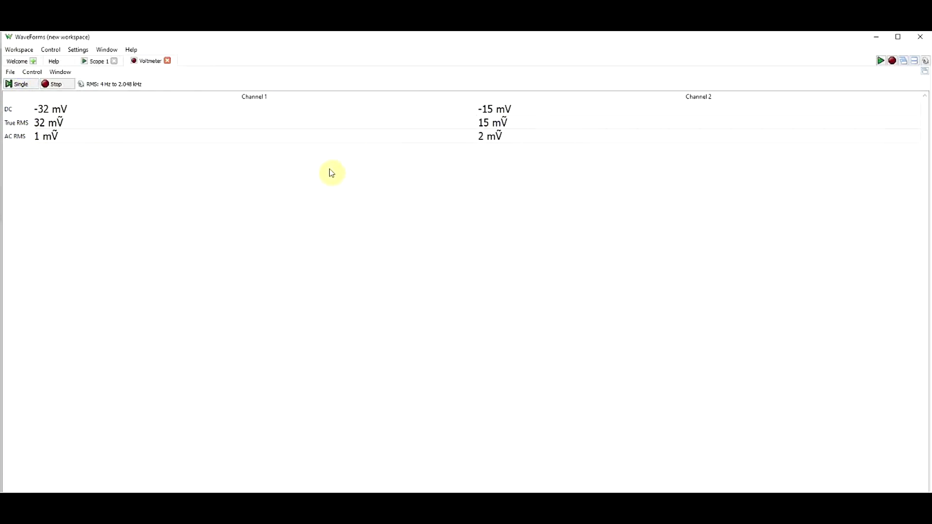
left_click(17, 62)
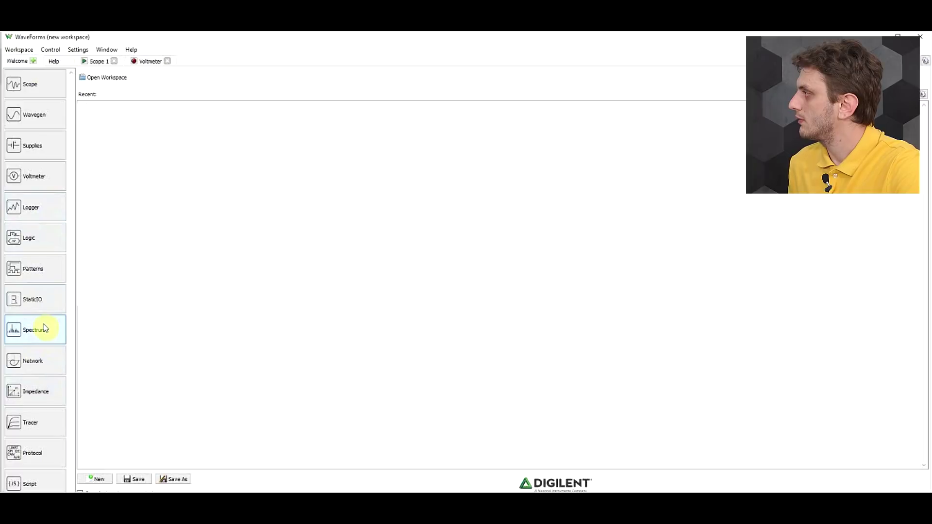
View Spectrum 1's live FFT traces for both channels, then go back to the Welcome page.
left_click(43, 329)
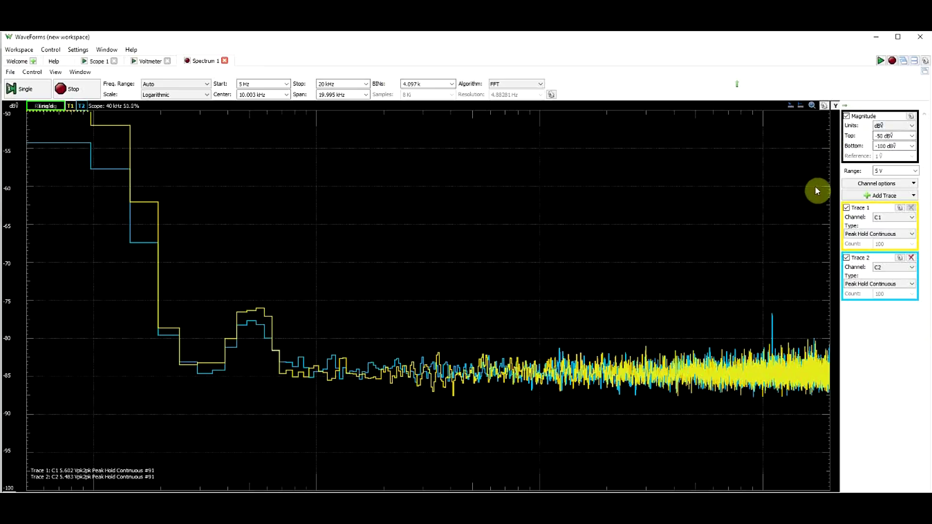
left_click(18, 61)
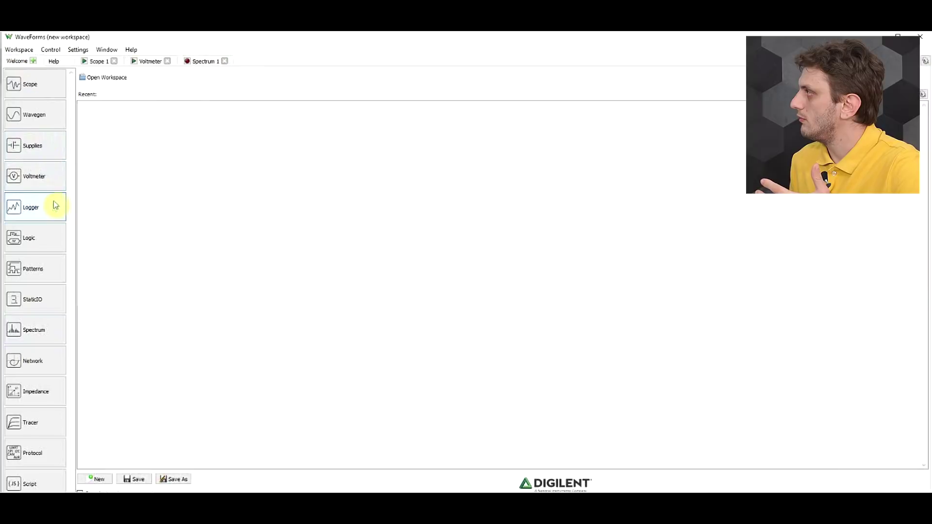
left_click(50, 210)
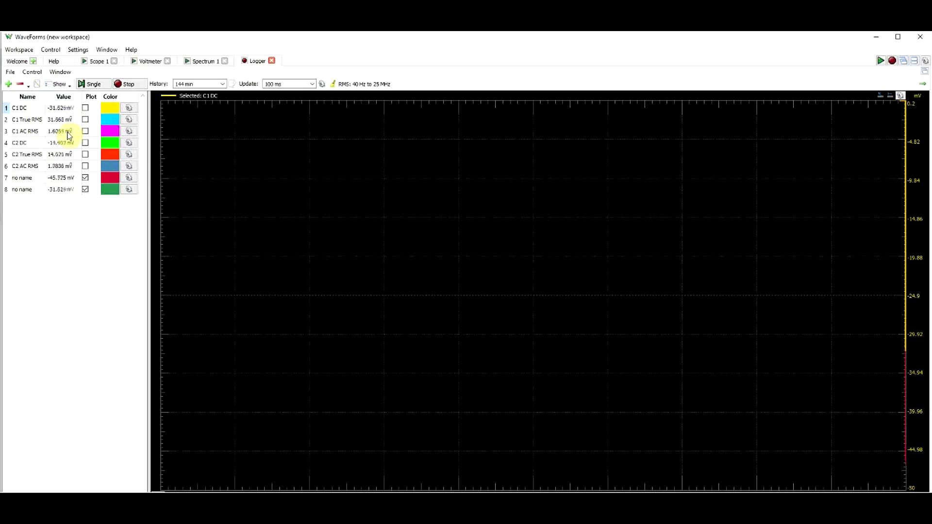
Cancel adding a Logger channel, export the logged data via File > Export, then open Wavegen 1.
left_click(8, 84)
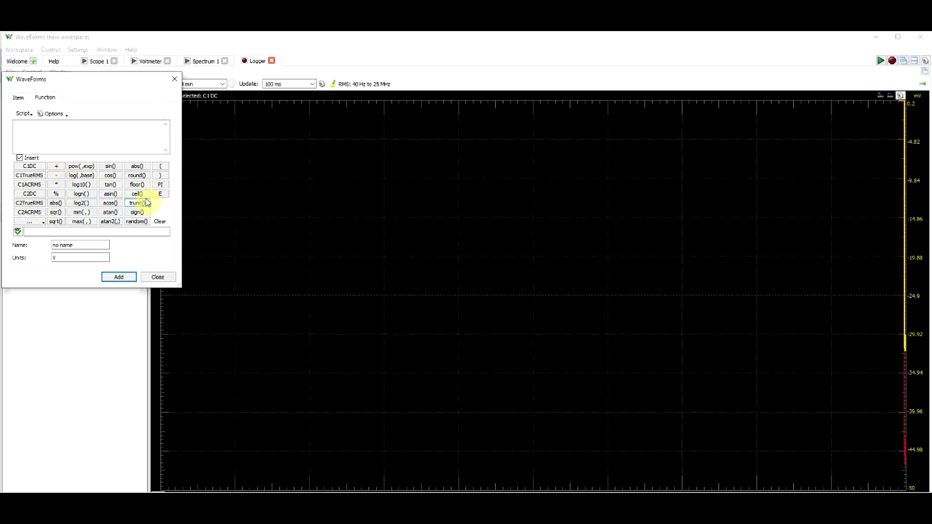
left_click(175, 78)
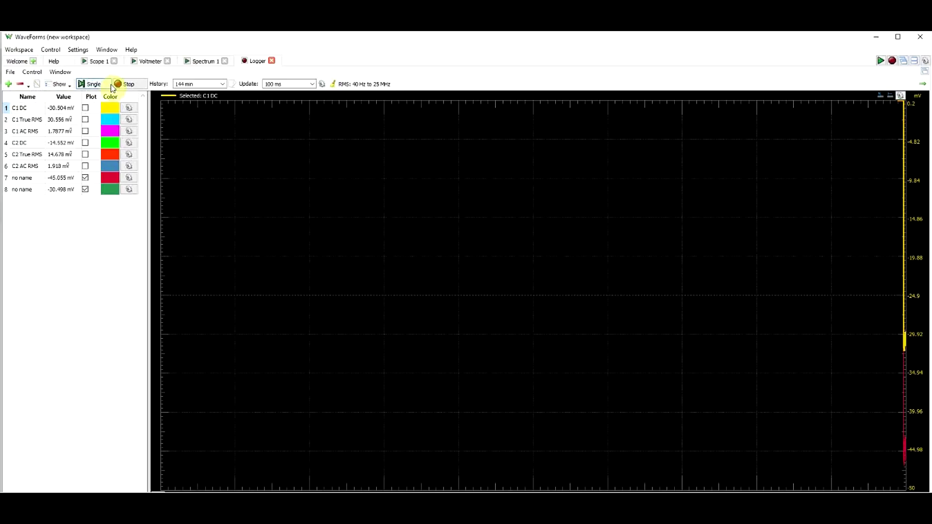
left_click(10, 72)
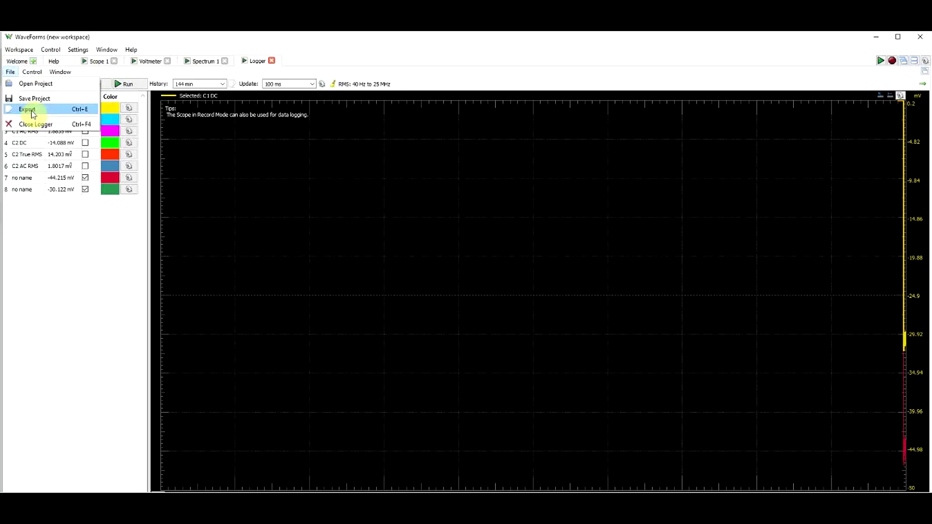
left_click(30, 111)
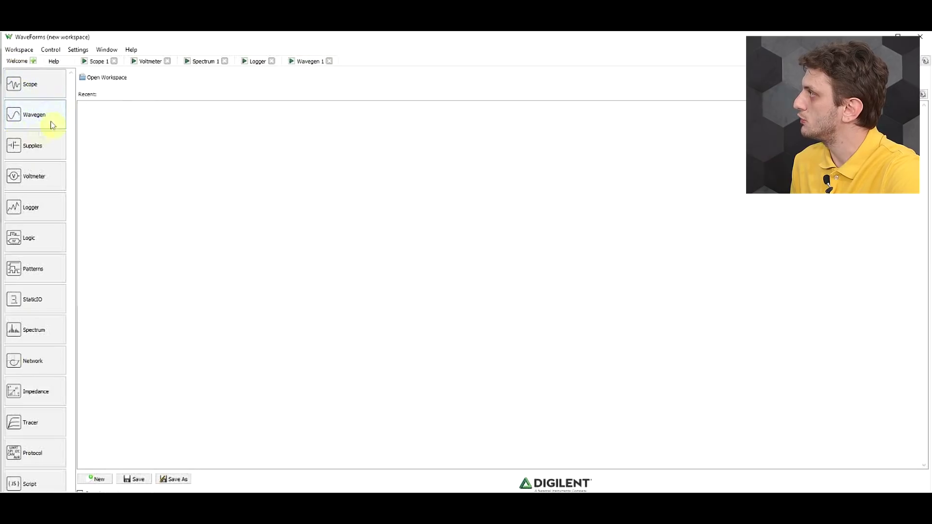
left_click(304, 61)
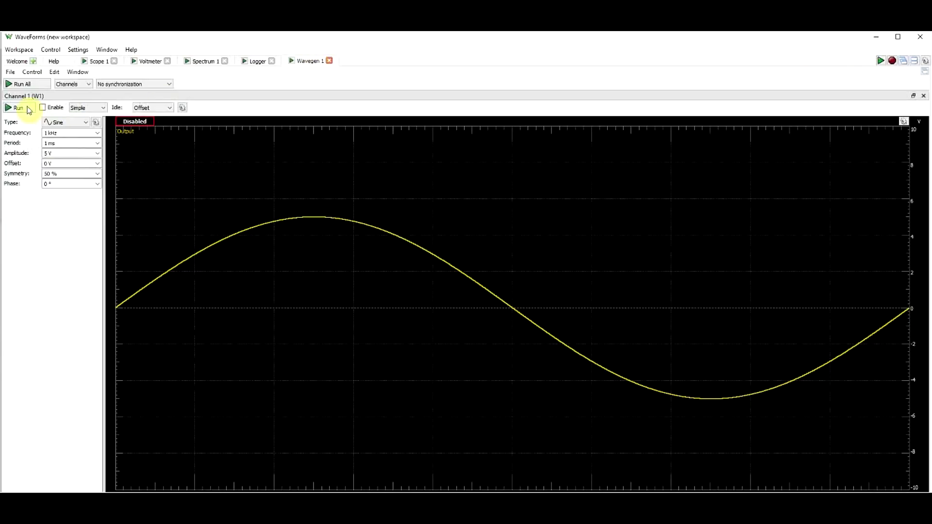
Show Channel 2 (W2) in Wavegen 1 beneath channel 1.
left_click(87, 84)
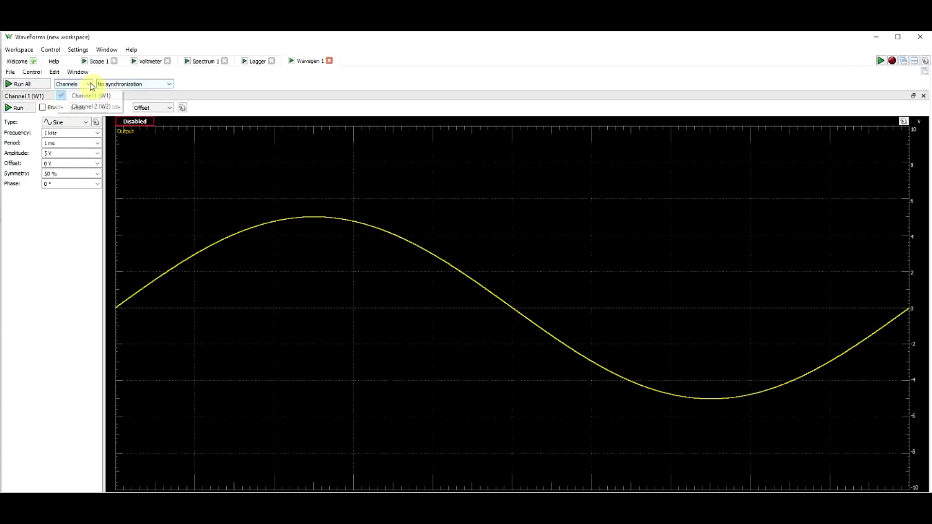
left_click(80, 107)
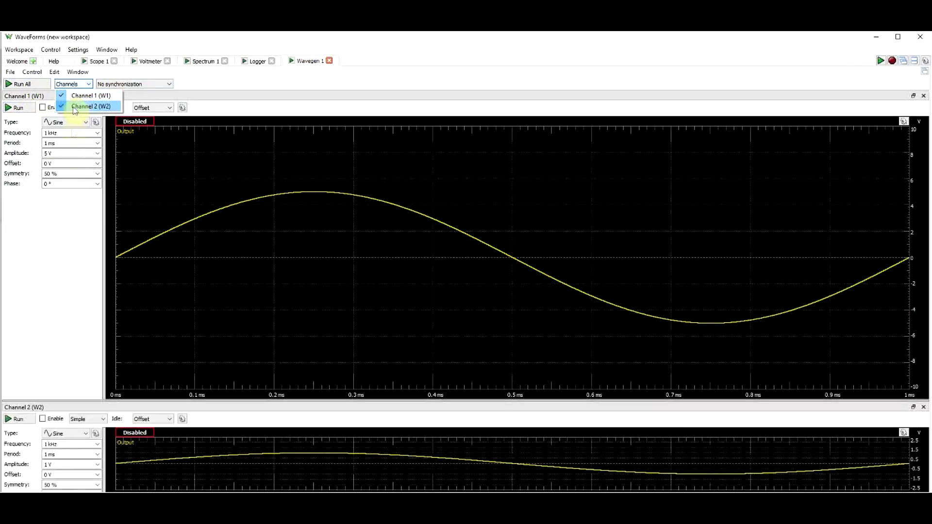
left_click(57, 210)
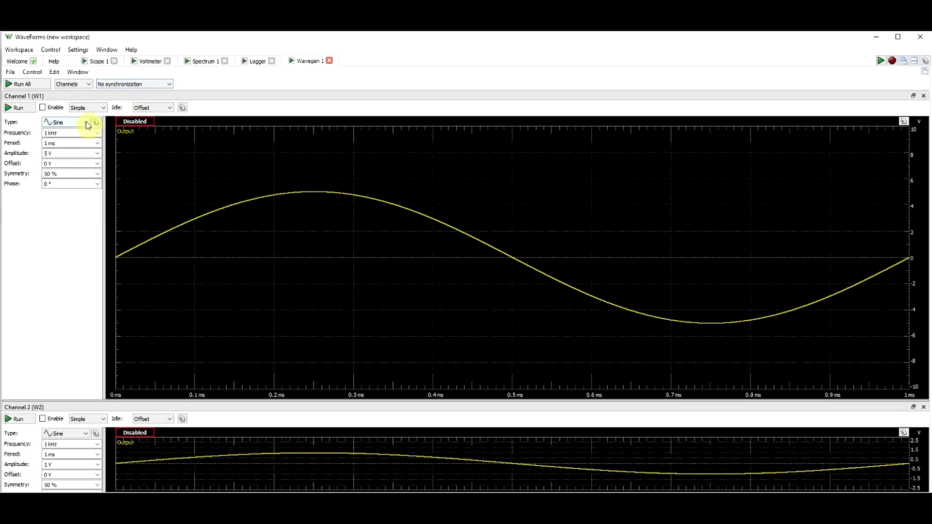
Look through channel 1's mode and waveform type options, keeping the Sine waveform.
left_click(97, 107)
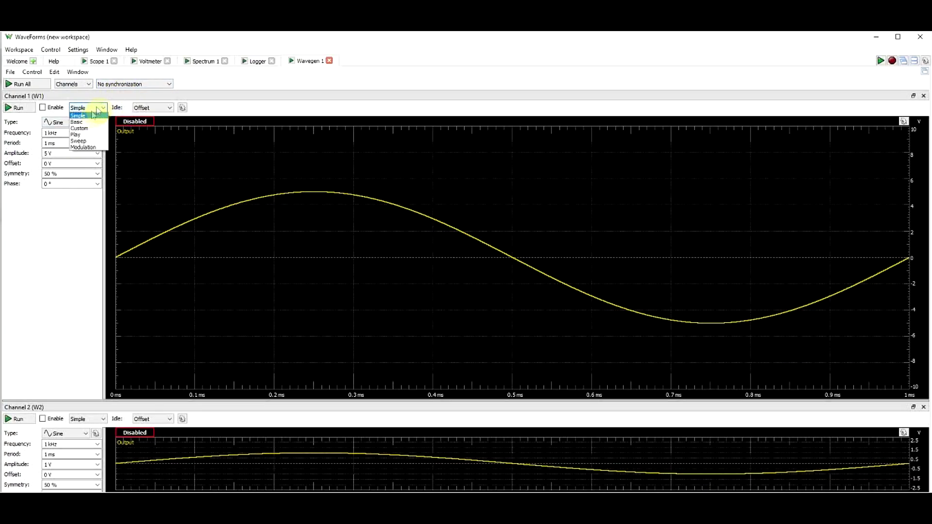
left_click(92, 113)
left_click(87, 122)
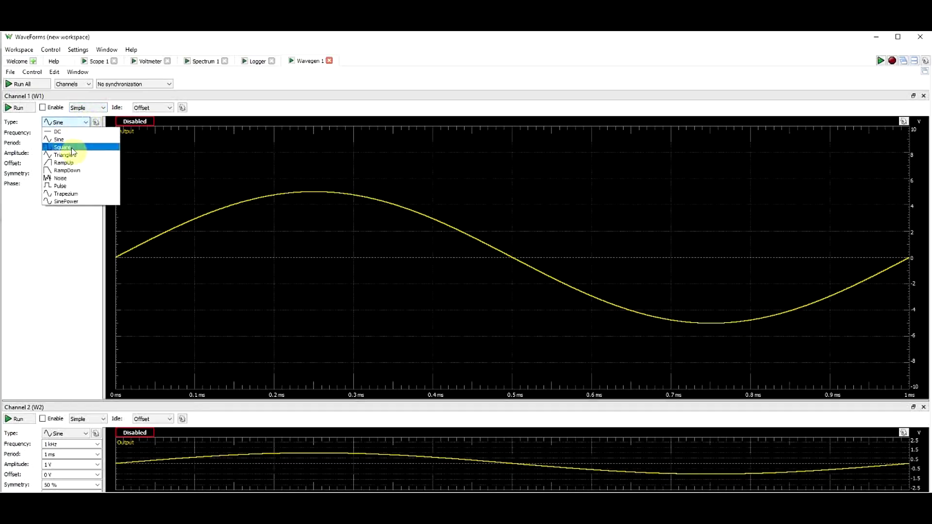
left_click(66, 255)
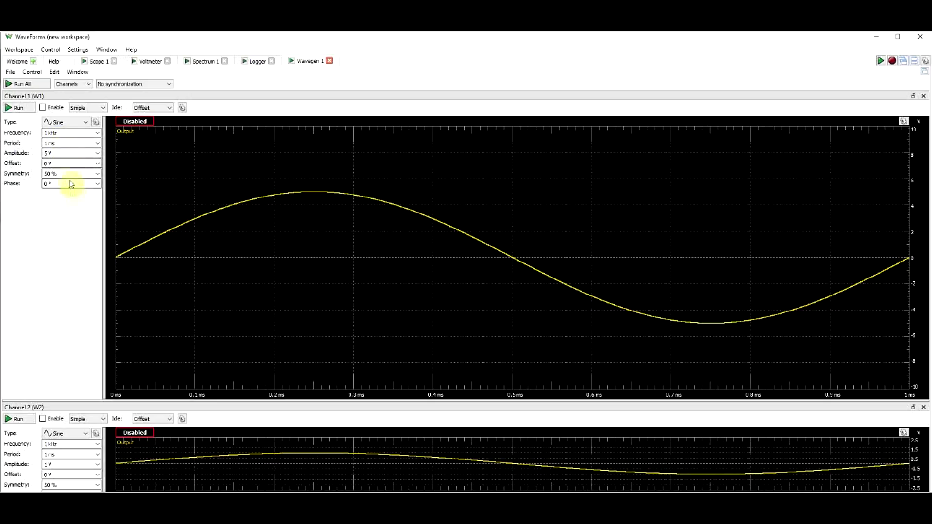
left_click(89, 108)
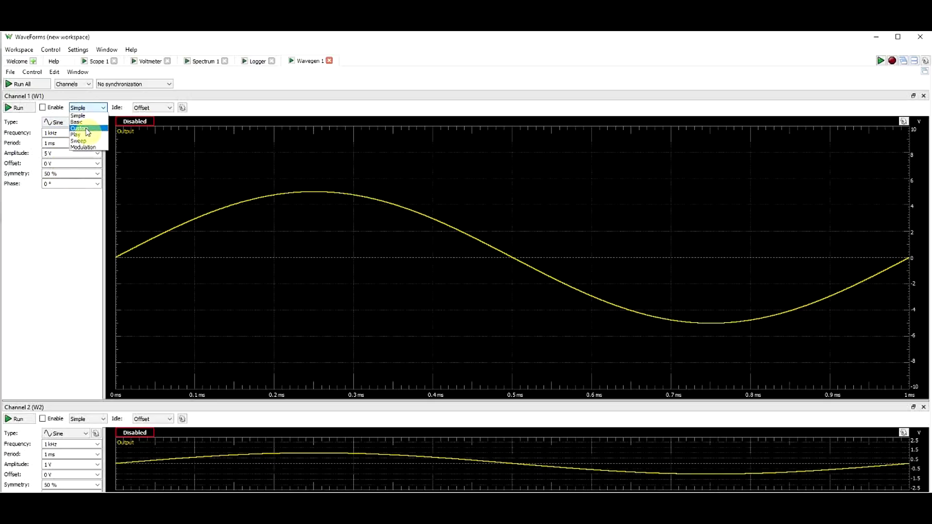
Switch channel 1 to Modulation, then Sweep, and finally Play mode.
left_click(85, 147)
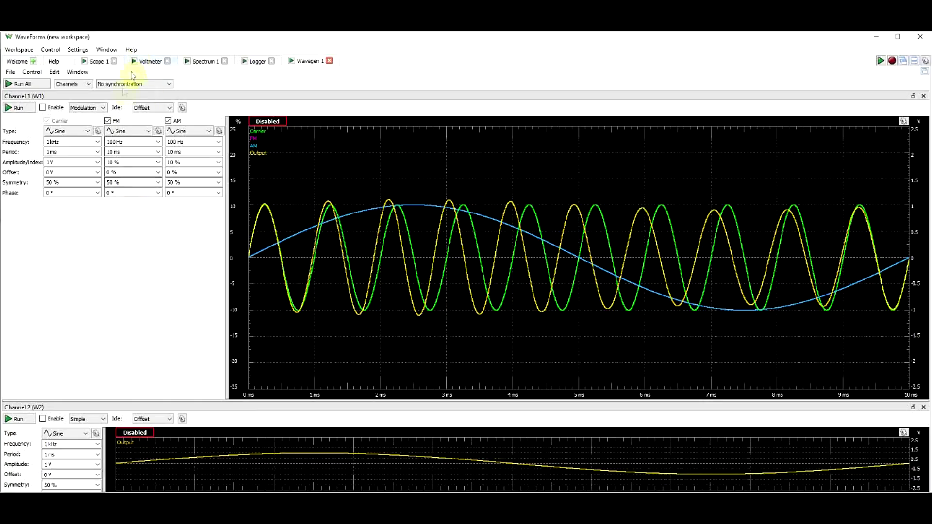
key("Up")
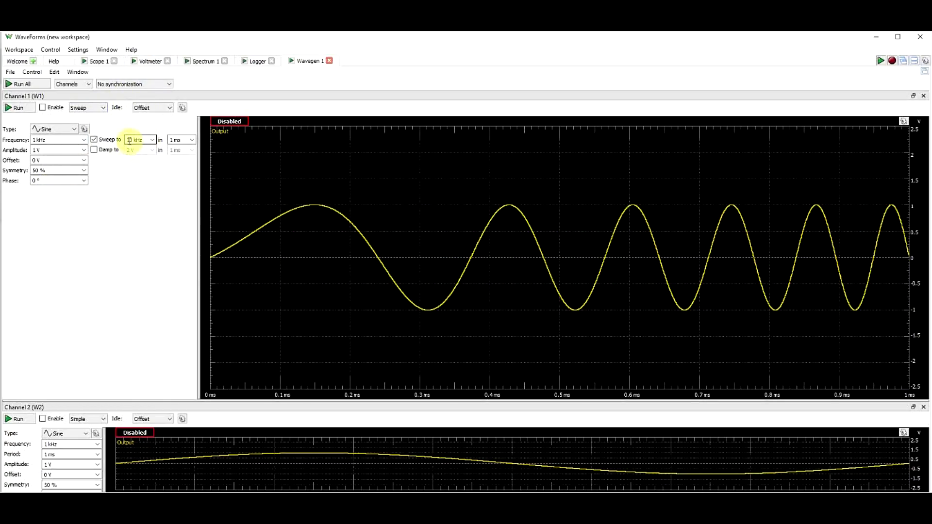
left_click(97, 108)
left_click(83, 139)
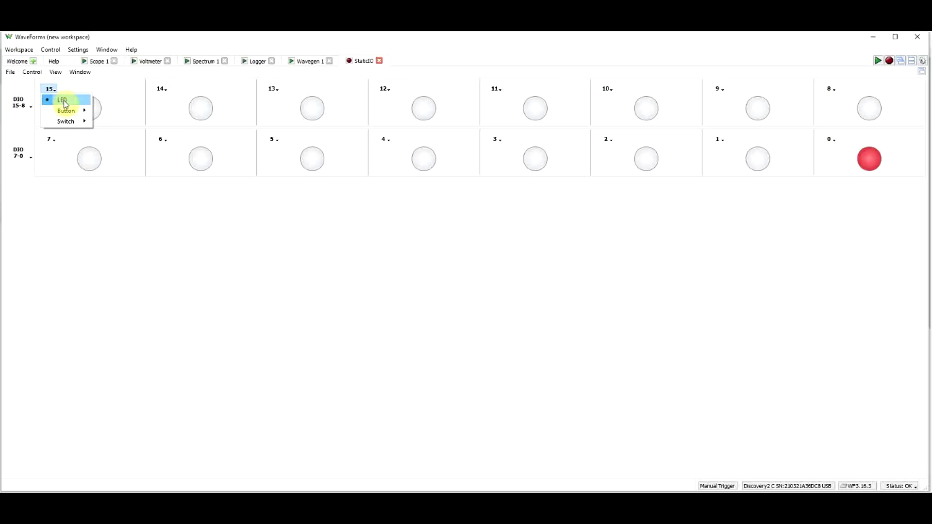
Browse DIO 15's options in StaticIO and leave it as an LED indicator.
mouse_move(72, 124)
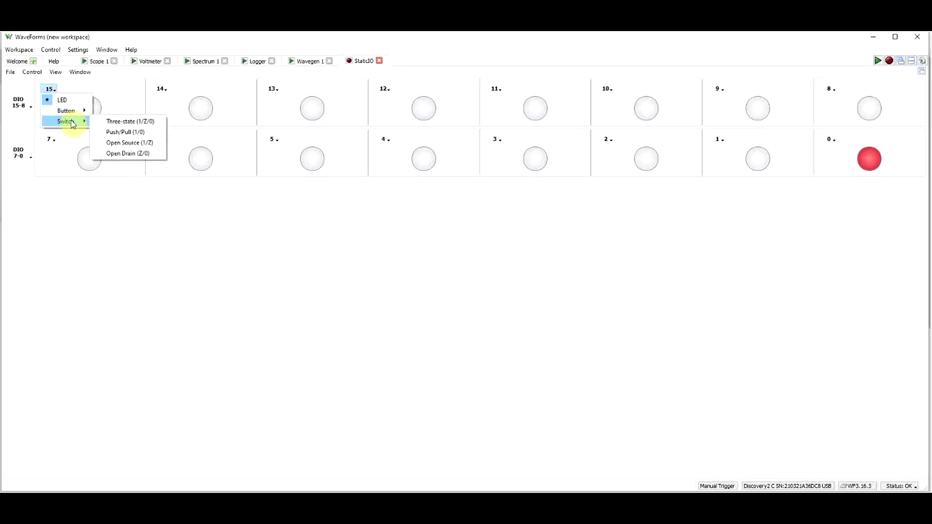
left_click(125, 216)
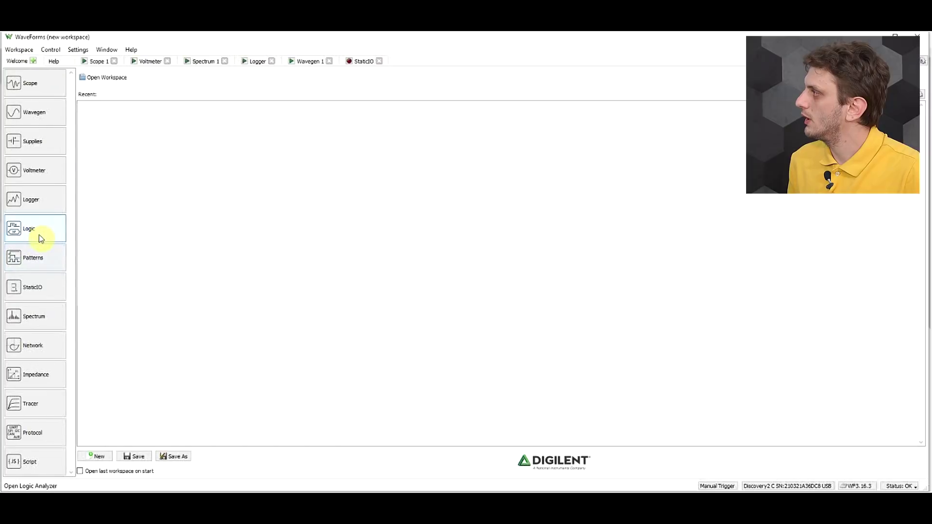
Open Logic 1, review its add-channel types, then open the Patterns 1 generator.
left_click(39, 234)
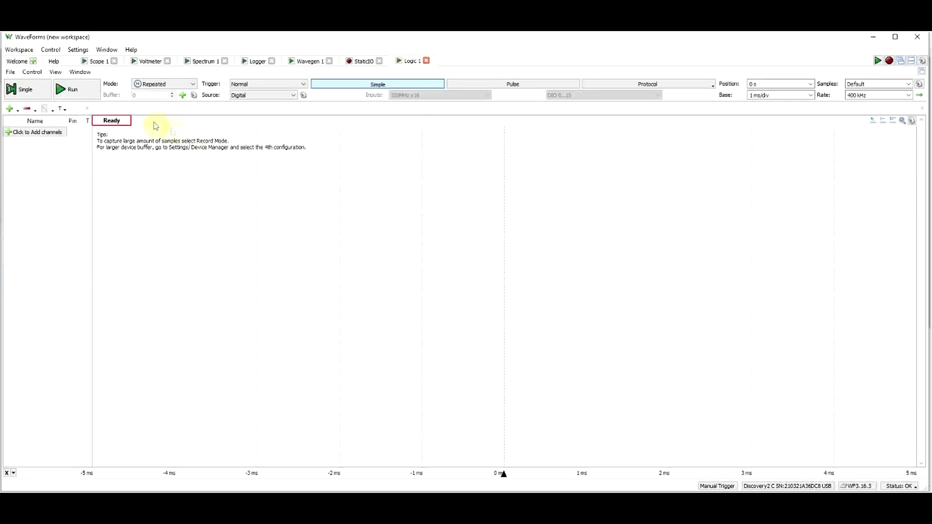
left_click(11, 109)
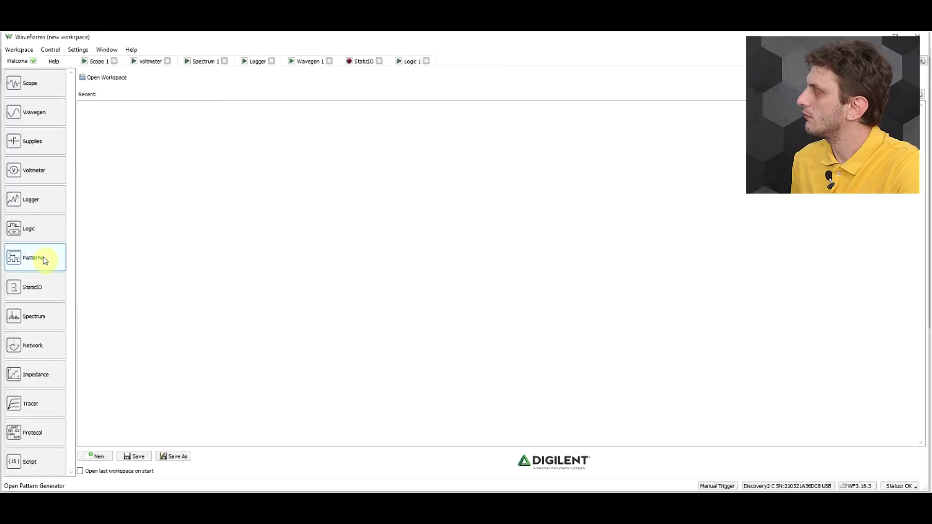
left_click(42, 258)
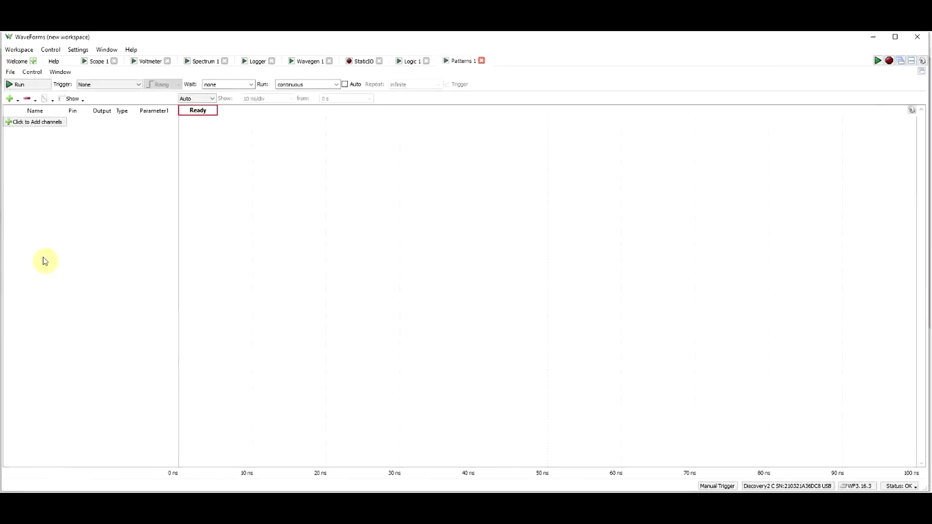
Review the Signal/Bus/ROM Logic channel types, then open the UART Protocol instrument.
left_click(12, 101)
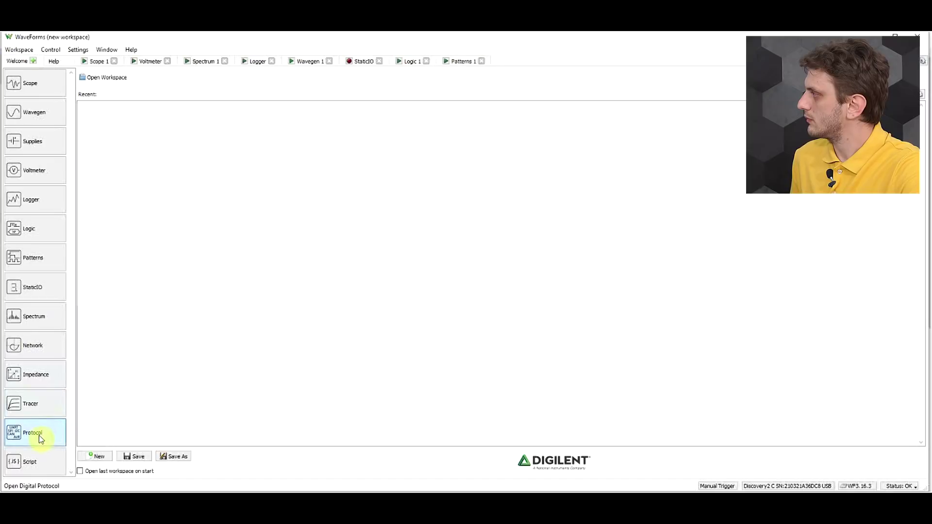
left_click(37, 435)
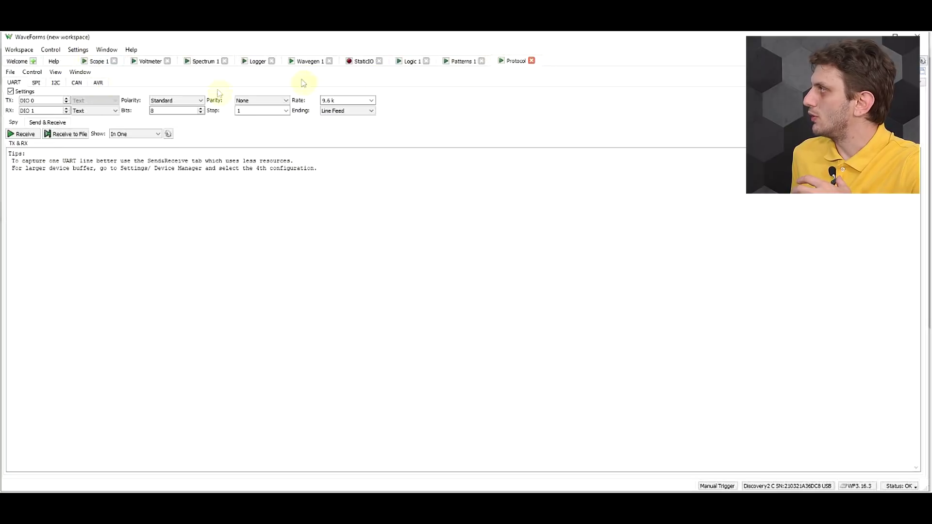
Run Scope 1 and Wavegen 1, then return to the Welcome page.
left_click(83, 61)
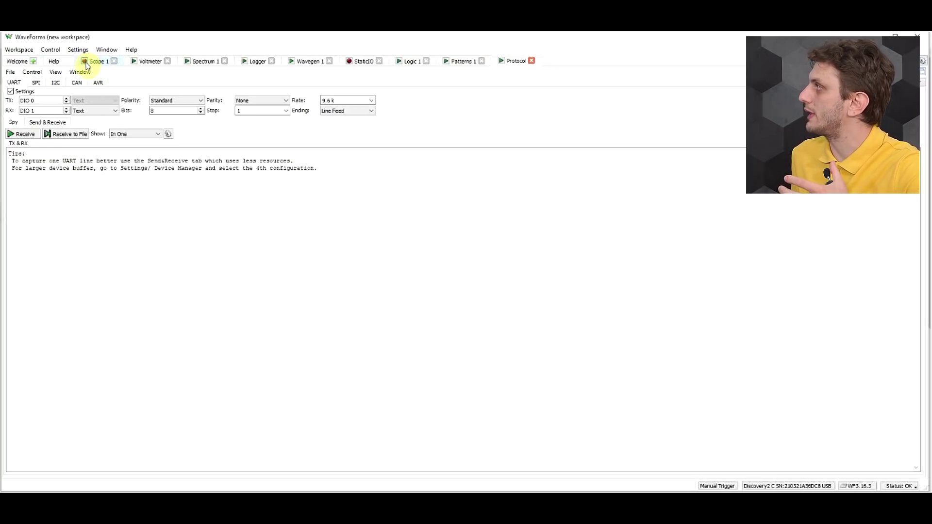
left_click(291, 61)
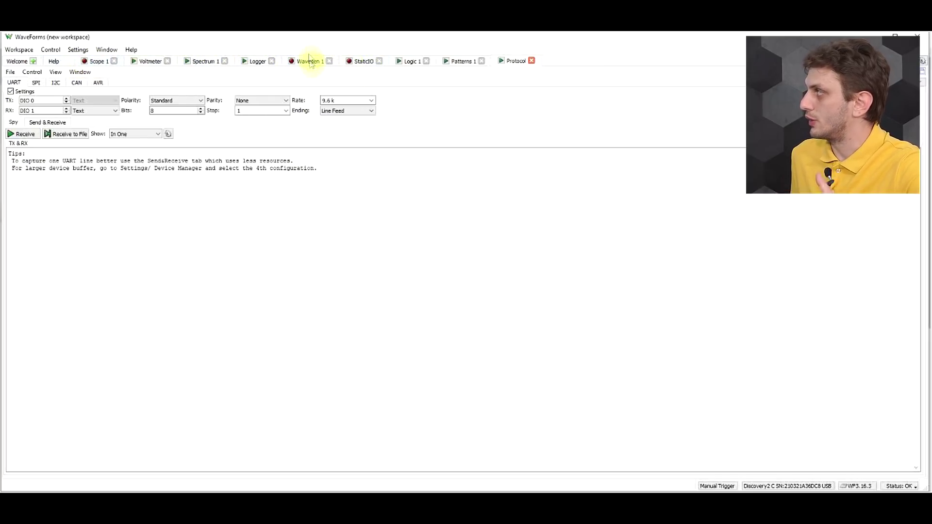
left_click(18, 61)
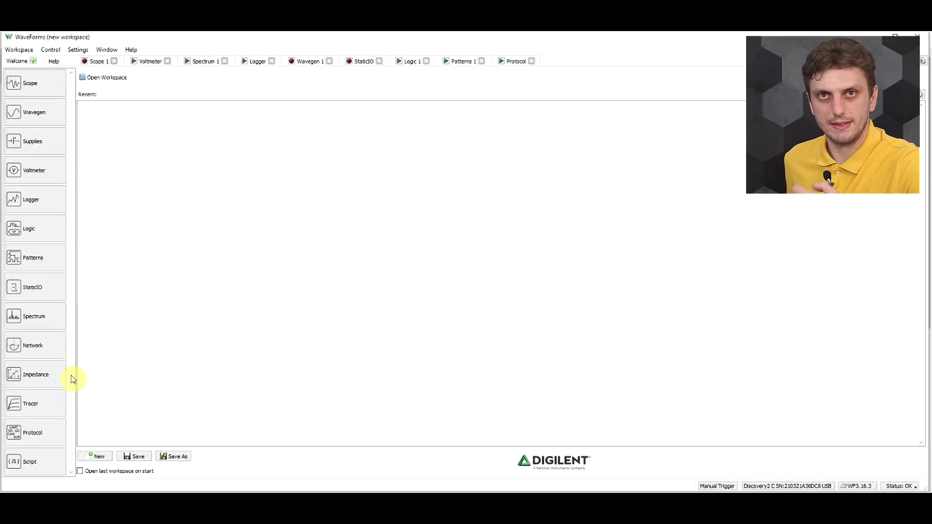
Open Network 1, configured to sweep Wavegen C1 from 1 kHz to 1 MHz.
left_click(43, 345)
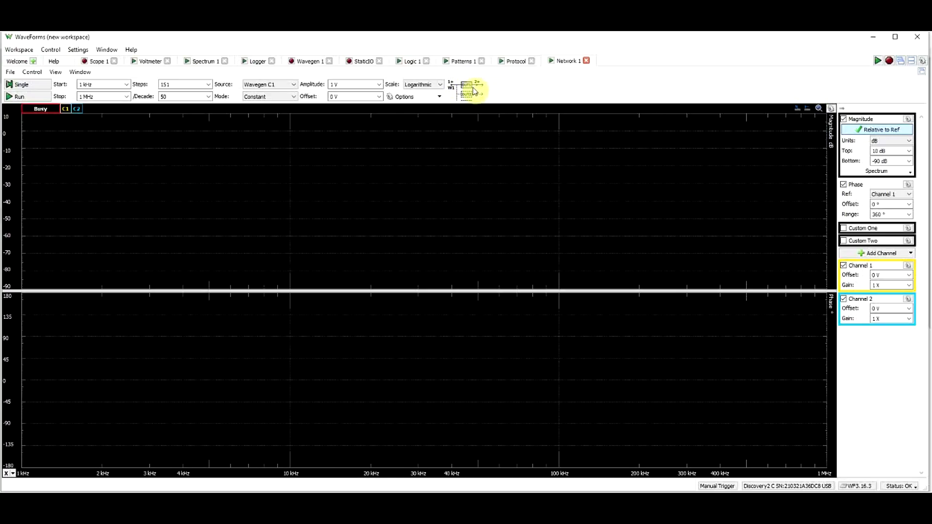
Run the Network 1 Bode sweep to plot magnitude and phase from 1 kHz to 1 MHz.
key("F5")
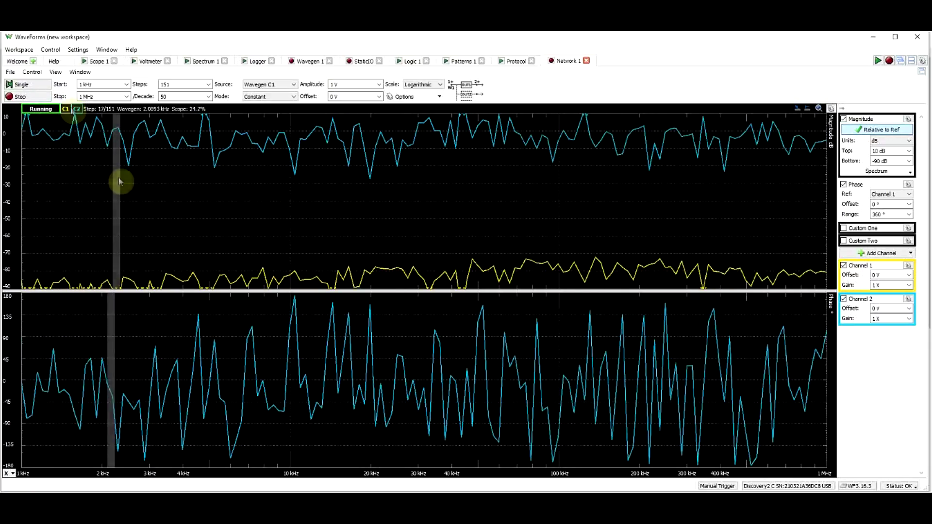
Stop the Network sweep and open an Impedance 1 analyzer.
left_click(22, 96)
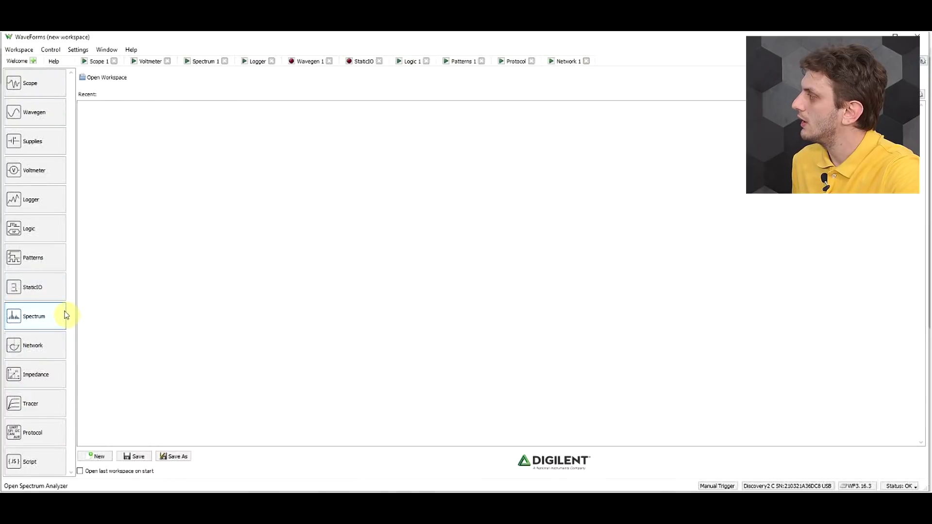
left_click(46, 381)
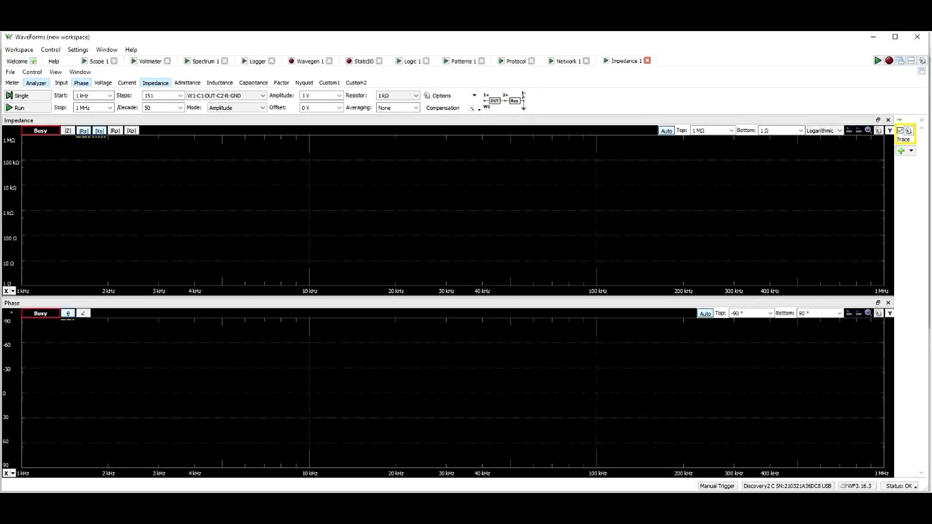
Return to the Welcome page and open a Tracer 1 curve tracer.
left_click(17, 61)
left_click(31, 403)
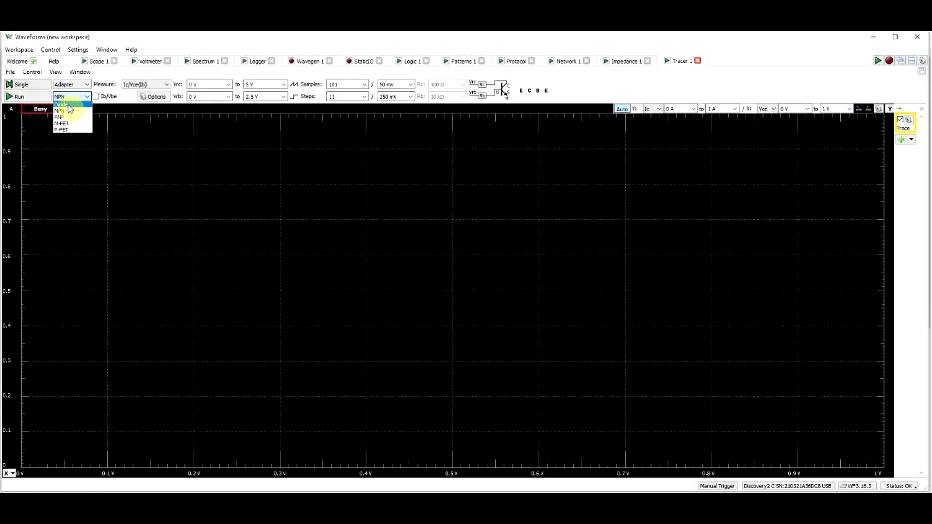
Set Tracer 1 to measure a diode, then go back to the Welcome instrument list.
left_click(69, 105)
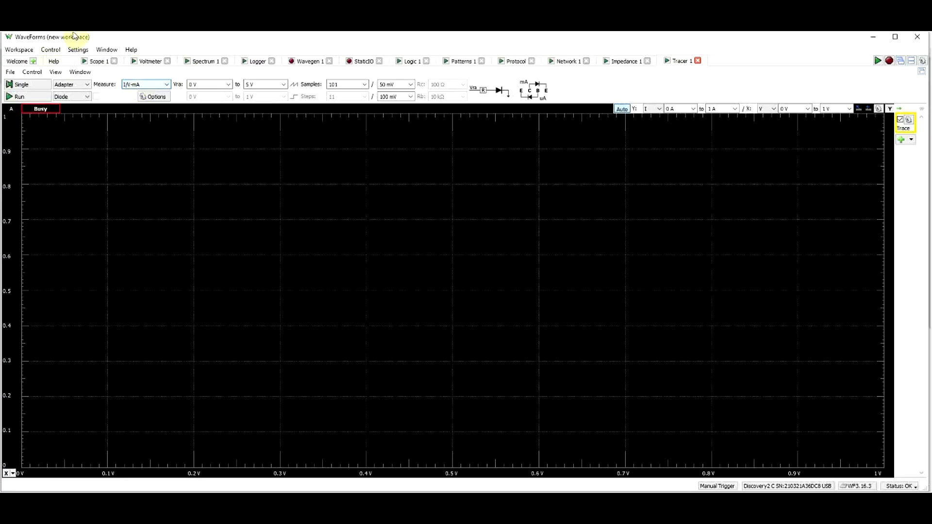
left_click(17, 61)
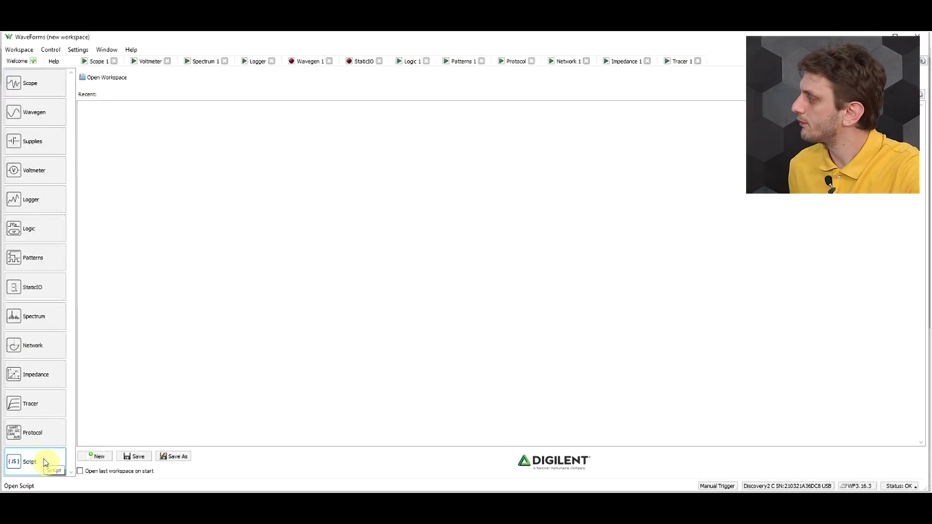
Start a Script tool and show its Example dropdown of sample scripts.
left_click(44, 462)
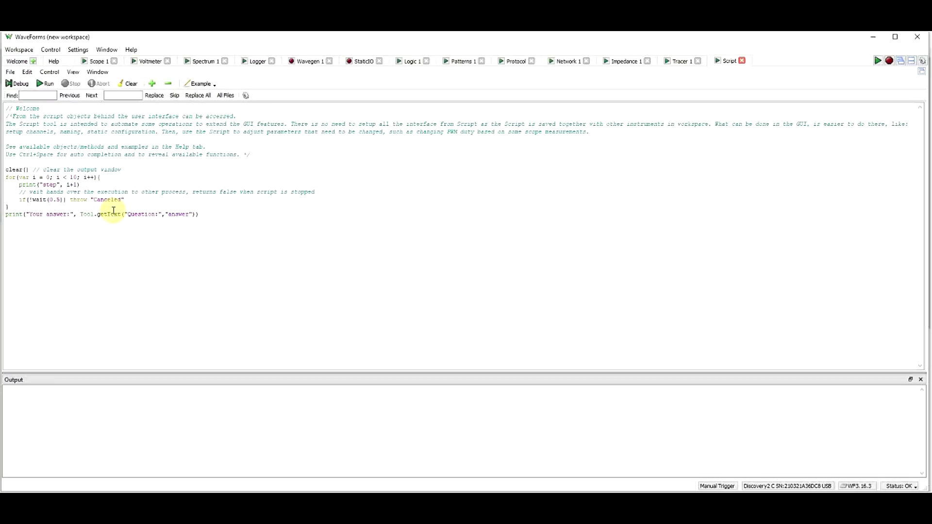
left_click(200, 83)
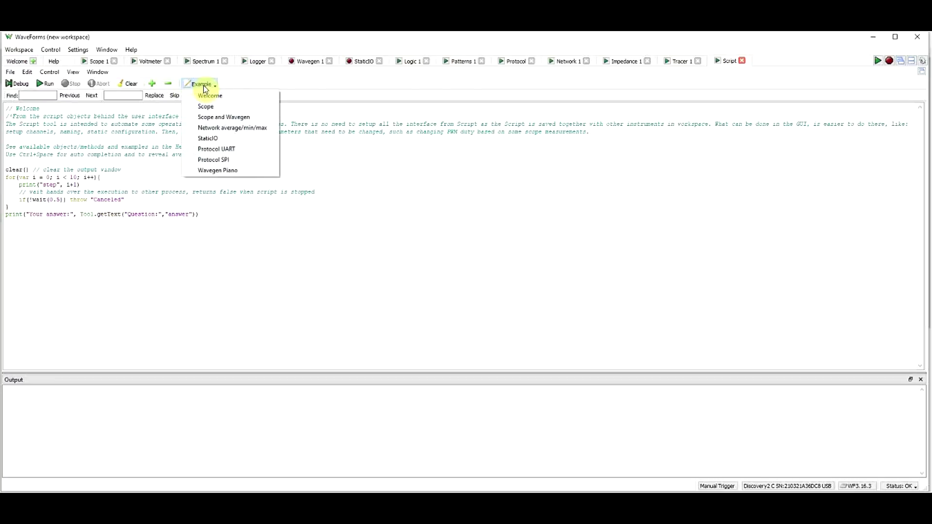
Load the Scope and Wavegen example and inspect its Wavegen channel setup lines.
left_click(200, 119)
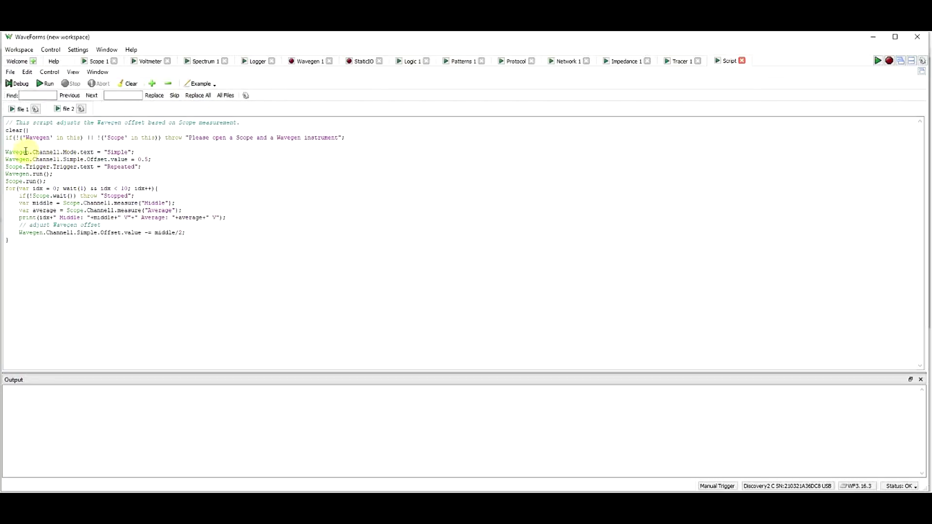
left_click_drag(25, 151, 100, 177)
left_click(99, 176)
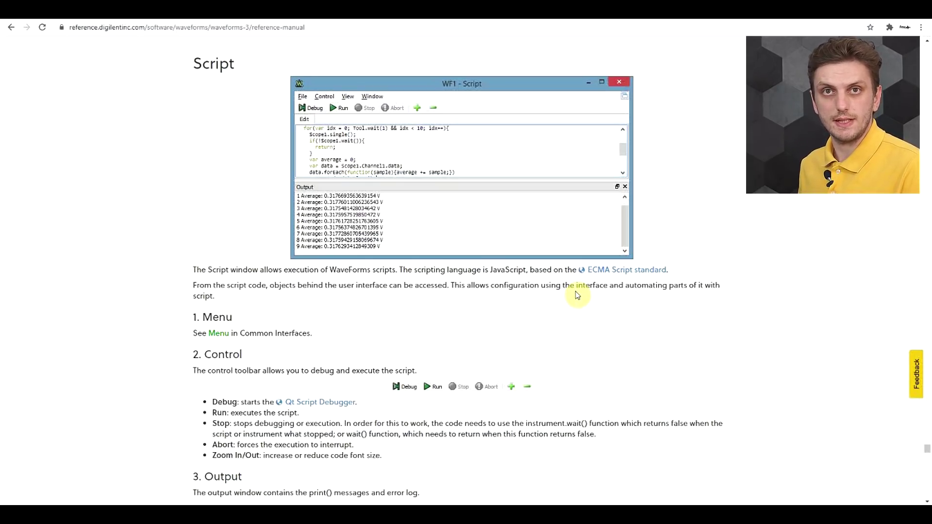
Scroll the manual's Script section down to the 5. Examples code blocks.
scroll(239, 142, "up", 2)
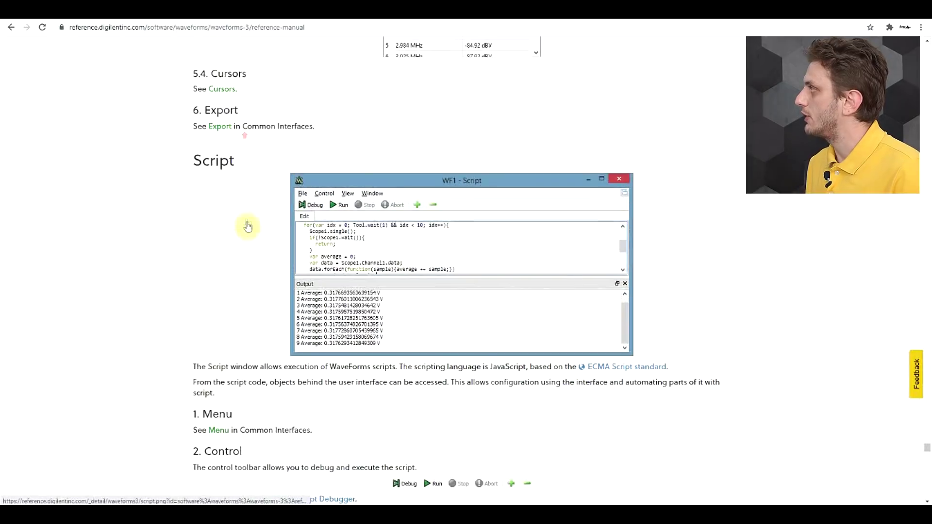
scroll(253, 248, "down", 15)
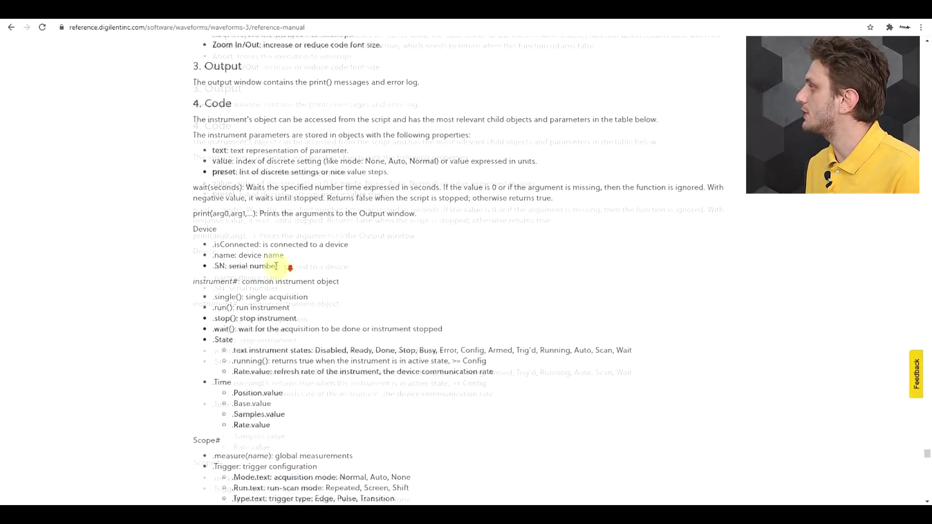
scroll(254, 363, "down", 4)
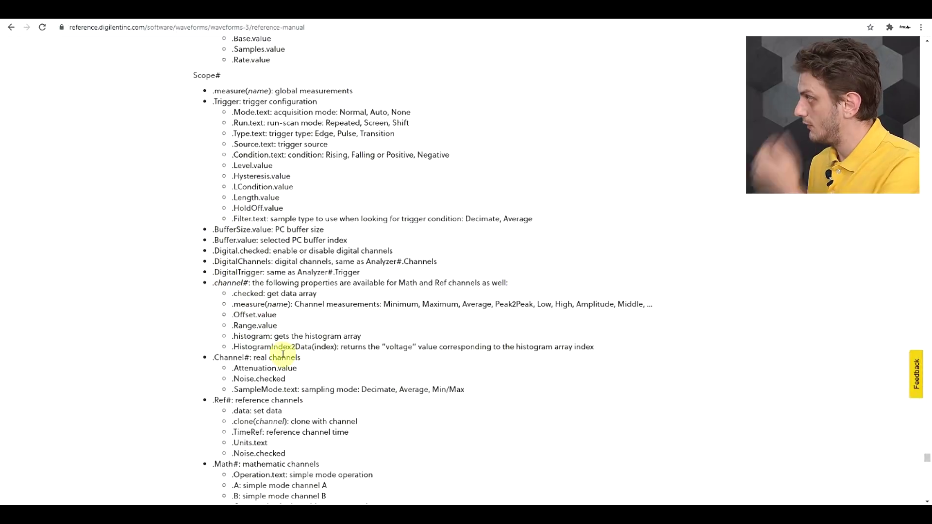
scroll(283, 355, "down", 20)
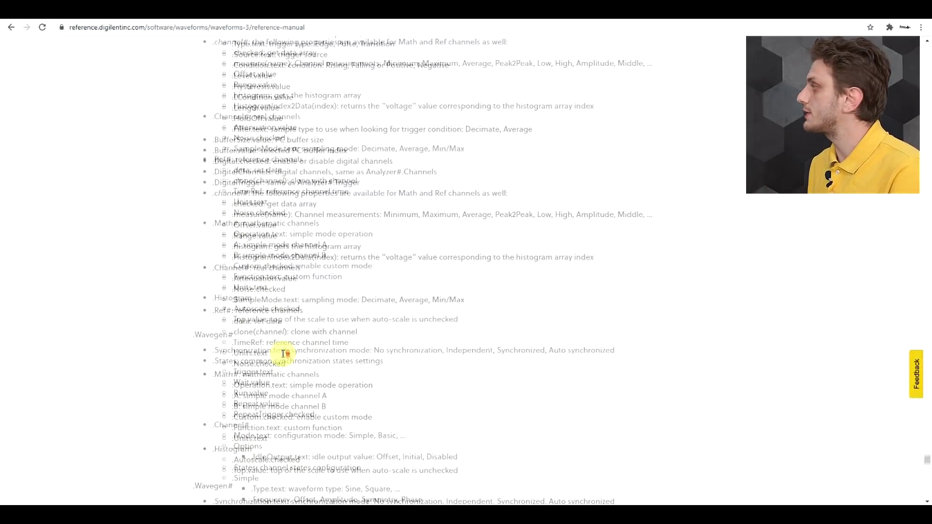
scroll(358, 410, "down", 2)
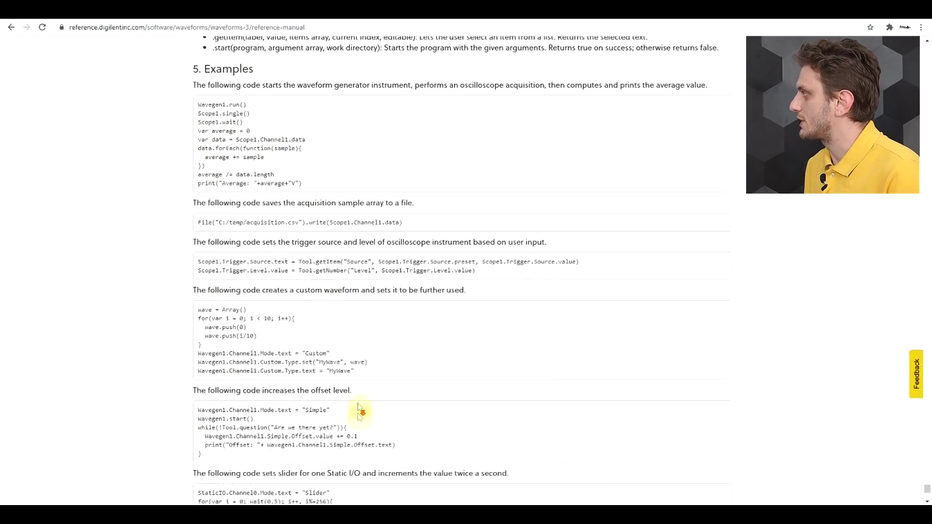